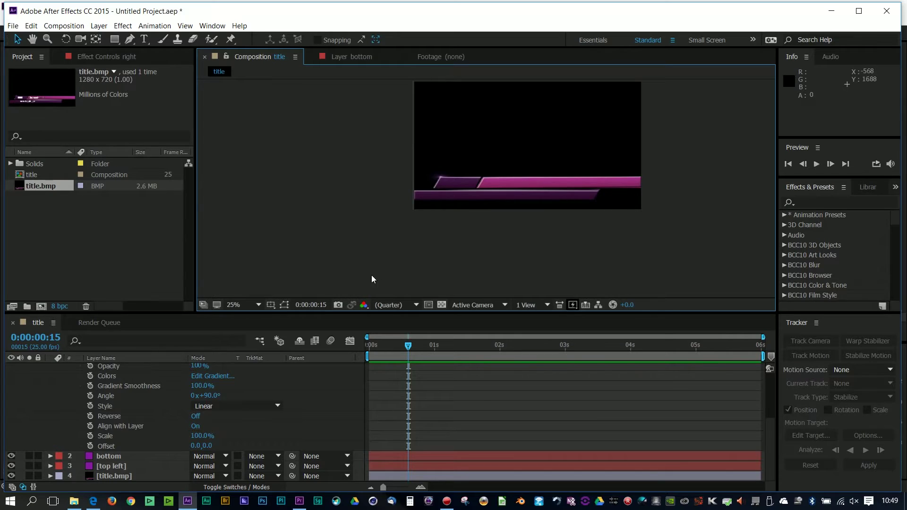
# Step: Switch to Premiere Pro to review the title's animation on the timeline, and return to After Effects
pyautogui.click(300, 501)
pyautogui.moveTo(524, 379)
pyautogui.mouseDown()
pyautogui.moveTo(492, 380)
pyautogui.moveTo(524, 387)
pyautogui.mouseUp()
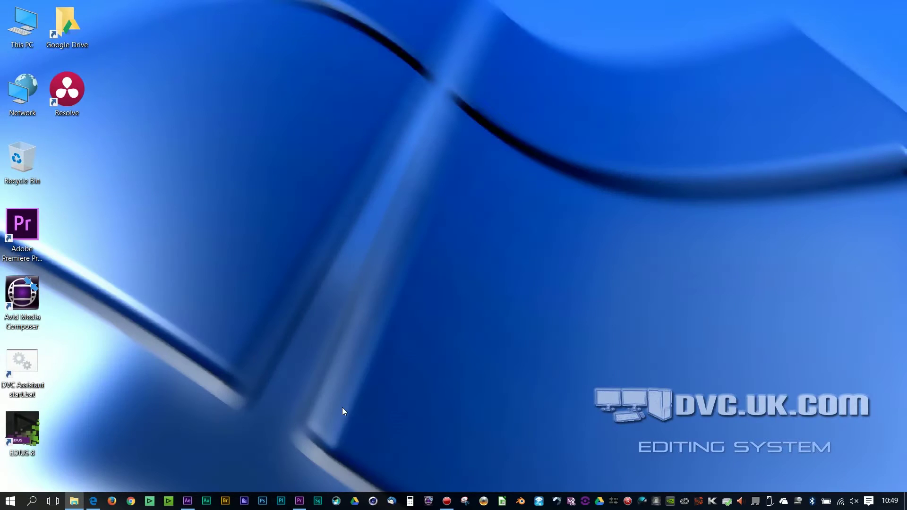
pyautogui.click(303, 501)
pyautogui.click(187, 501)
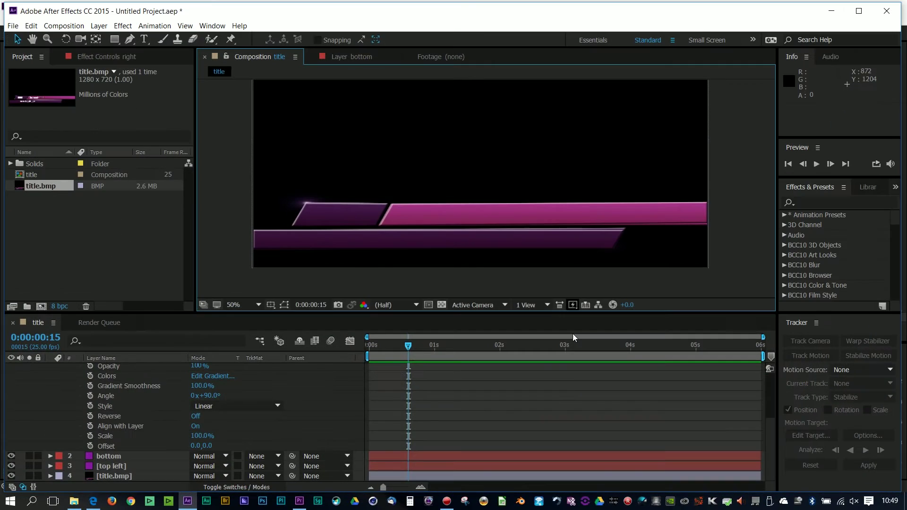
# Step: Set the current time to 0:00:00:15 and collapse the Layer Styles of the right layer
pyautogui.press('Home')
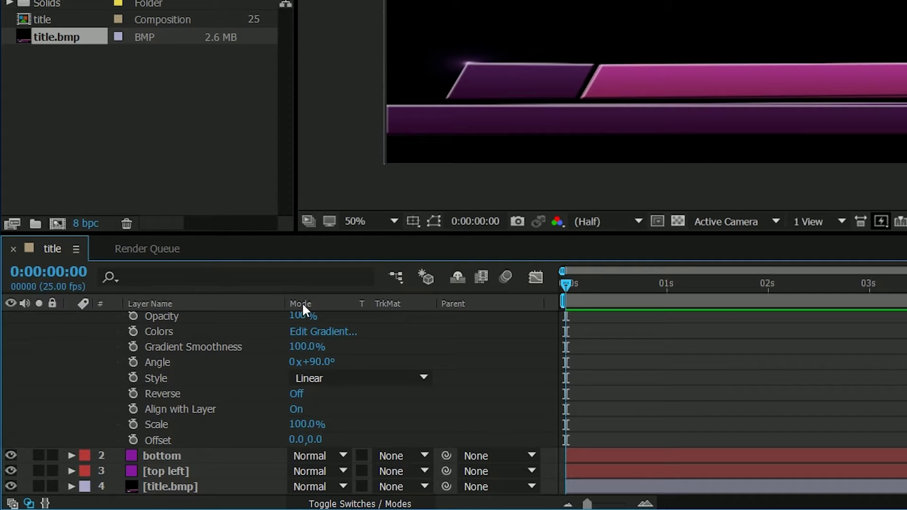
pyautogui.moveTo(565, 288); pyautogui.dragTo(628, 293)
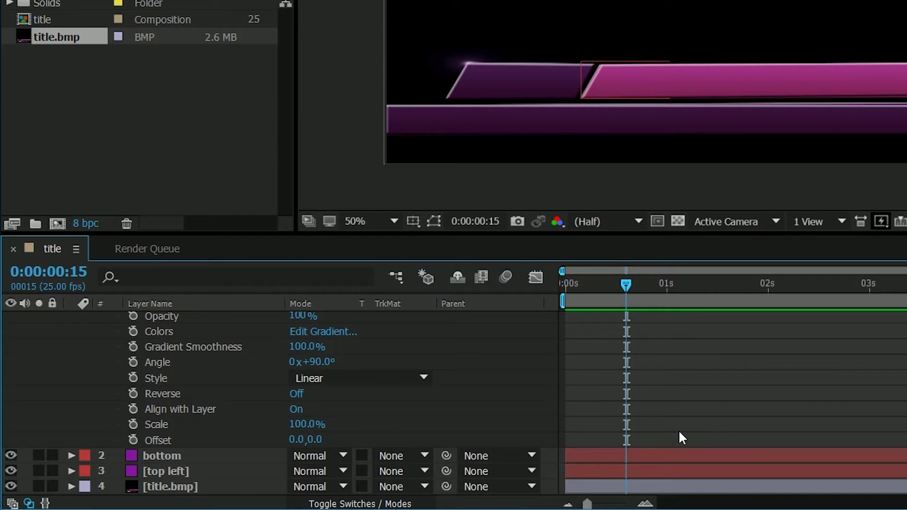
pyautogui.scroll(3, 279, 401)
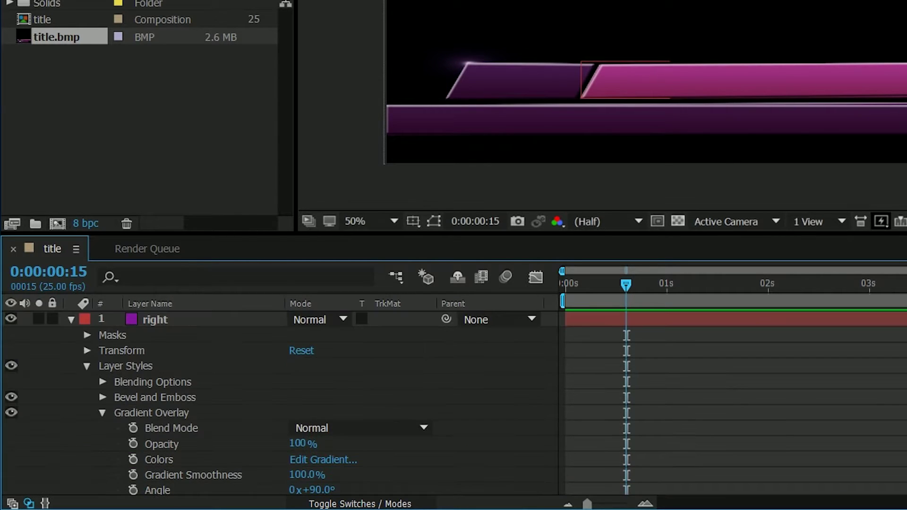
pyautogui.click(87, 367)
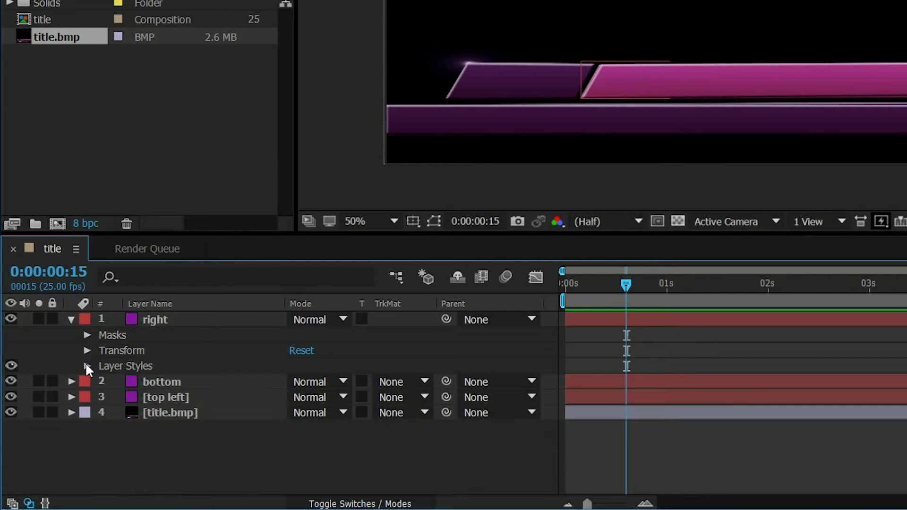
# Step: Expand the right layer's Masks to reveal Mask 1 and show the mask path in the composition view
pyautogui.click(156, 320)
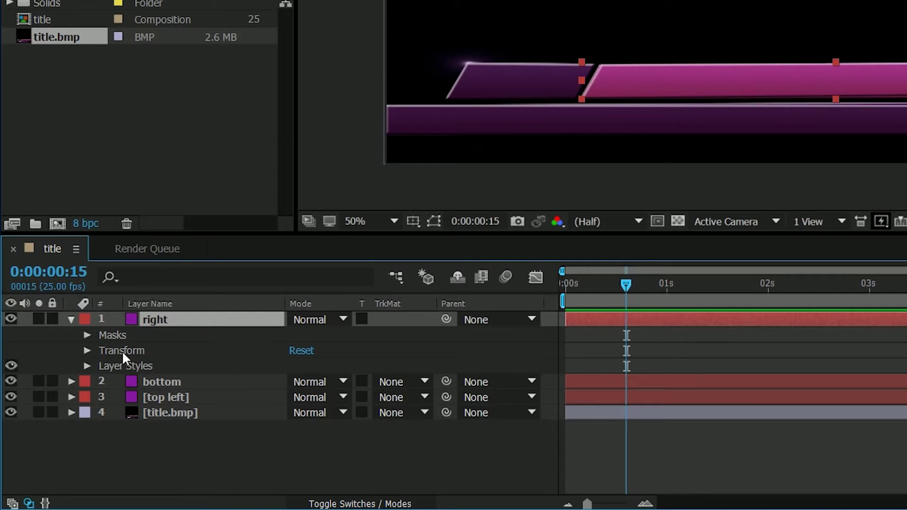
pyautogui.click(118, 332)
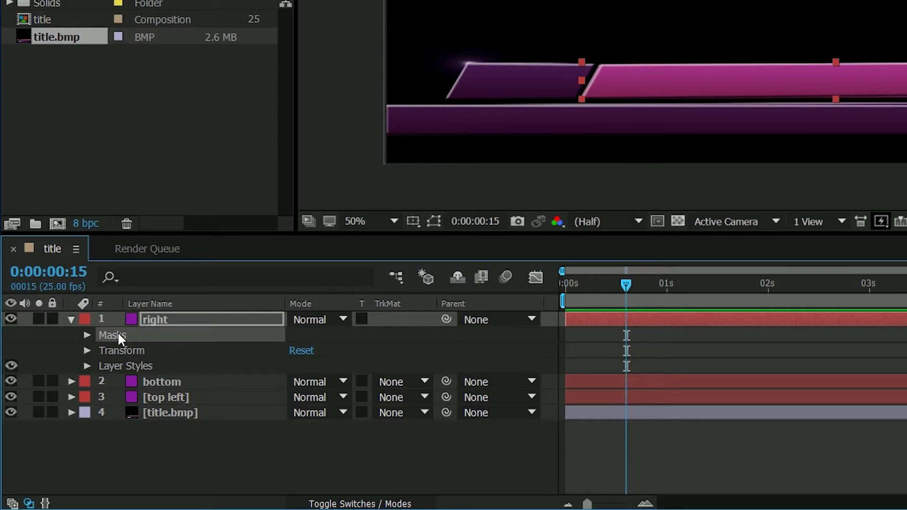
pyautogui.click(88, 334)
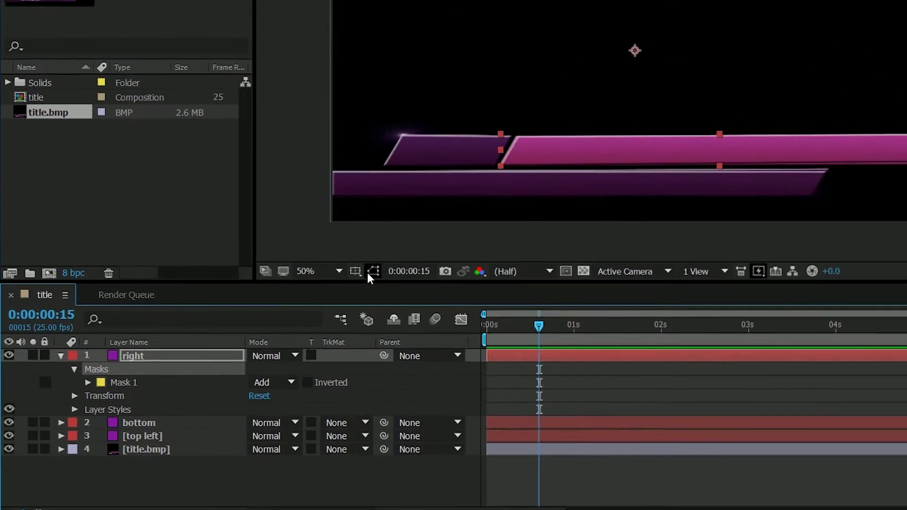
pyautogui.click(434, 221)
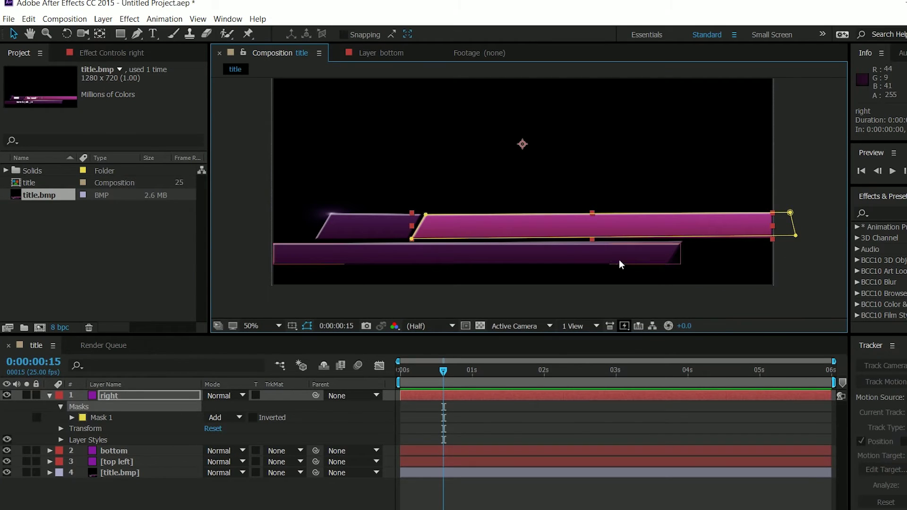
# Step: Set the outline colour of Mask 1 on the right layer to dark olive 32301A
pyautogui.click(83, 418)
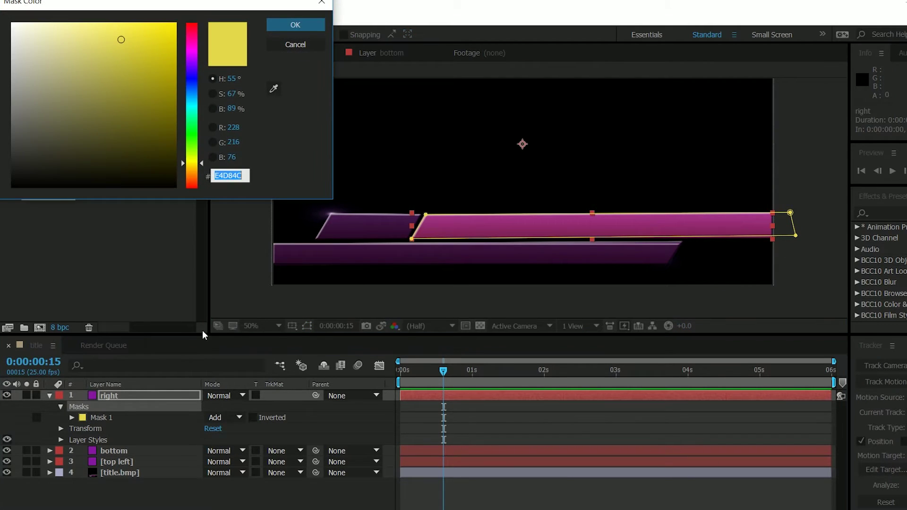
pyautogui.click(89, 155)
pyautogui.click(301, 26)
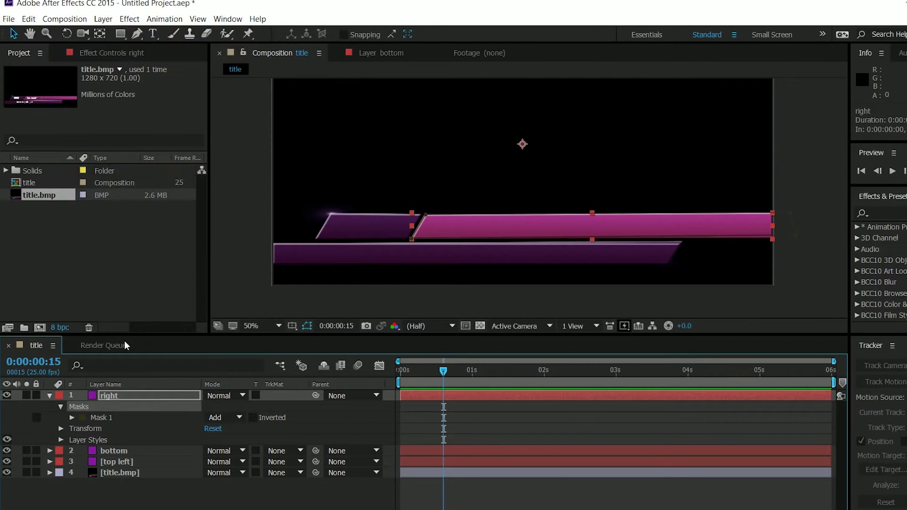
# Step: Change the outline colour of Mask 1 on the right layer to light blue
pyautogui.click(83, 417)
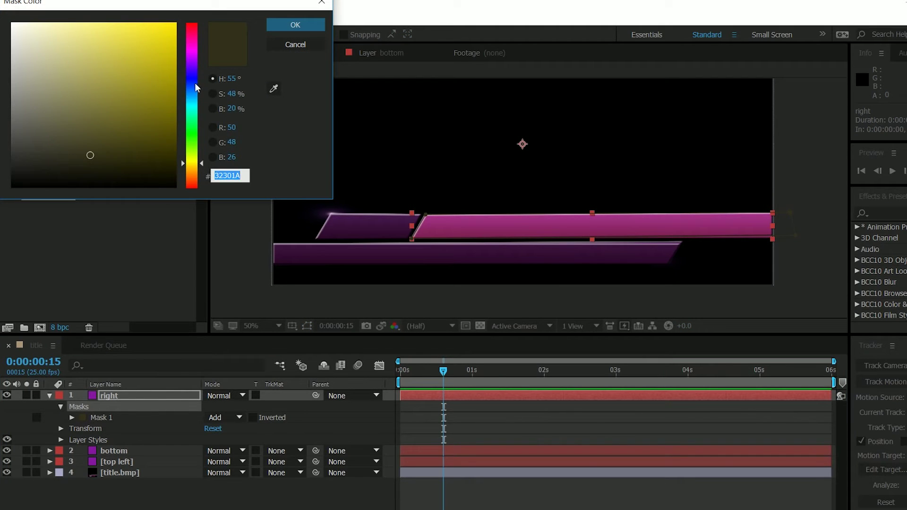
pyautogui.moveTo(196, 57); pyautogui.dragTo(201, 98)
pyautogui.click(293, 26)
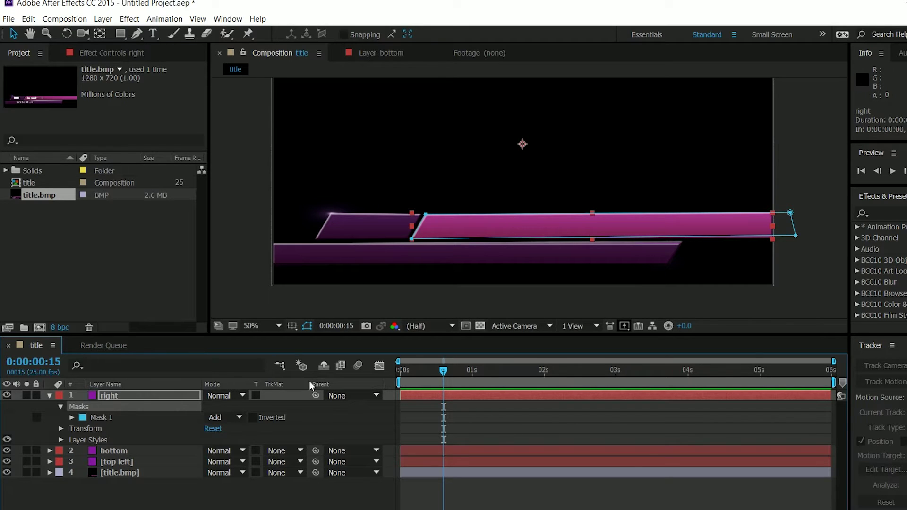
# Step: Check the properties of Mask 1, collapse them, and expand the right layer's Transform properties
pyautogui.click(72, 418)
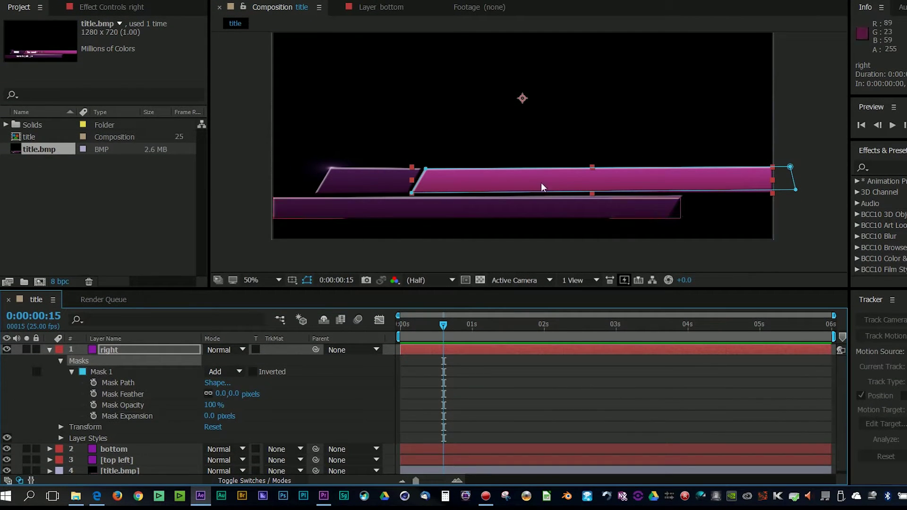
pyautogui.click(73, 373)
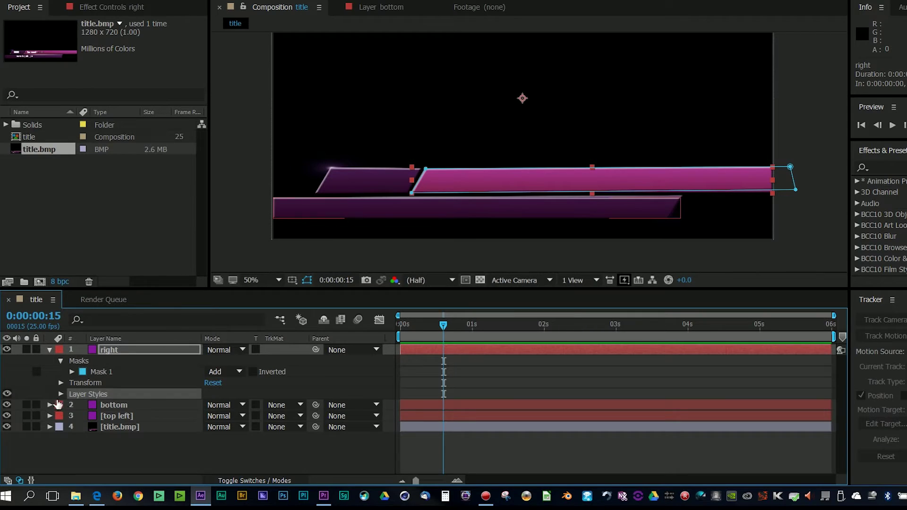
pyautogui.click(61, 383)
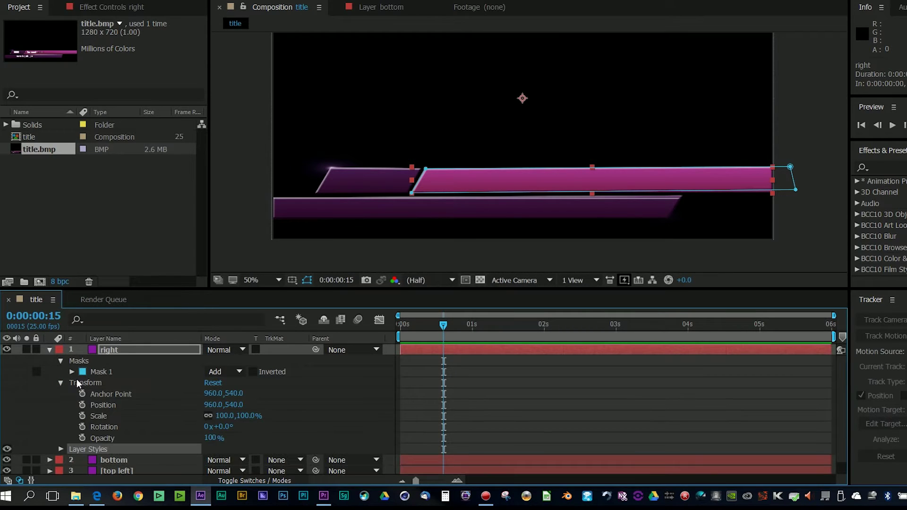
pyautogui.click(88, 384)
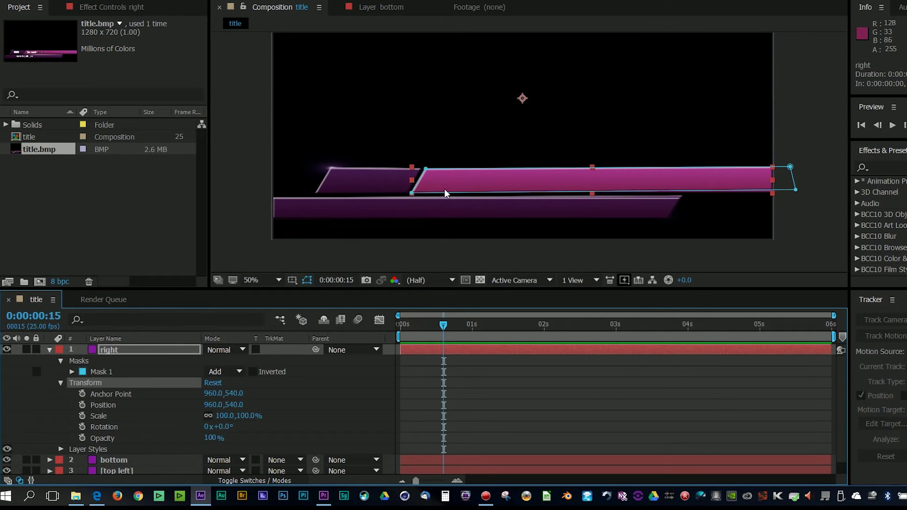
# Step: Keyframe the right layer's Position at 0:00:00:15, set it to 2360, 540 at 0:00:00:00, and scrub through the slide-in
pyautogui.click(82, 405)
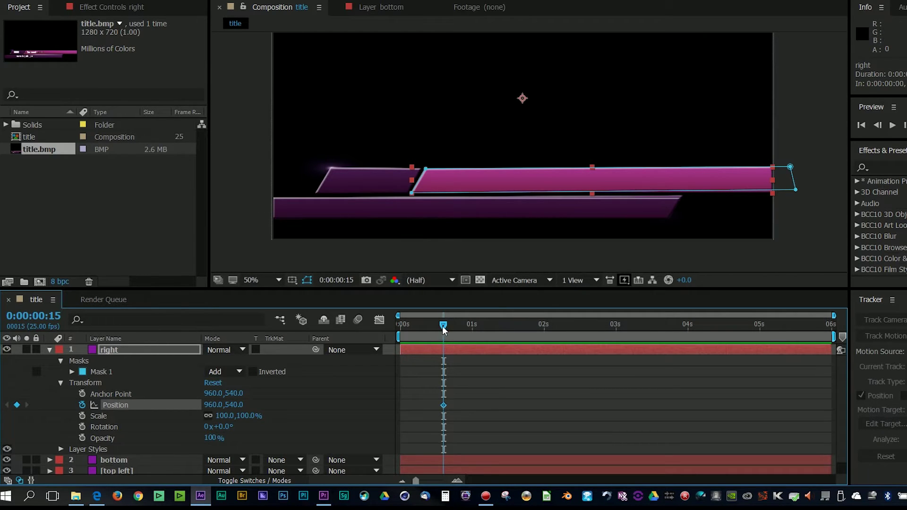
pyautogui.moveTo(443, 326); pyautogui.dragTo(400, 329)
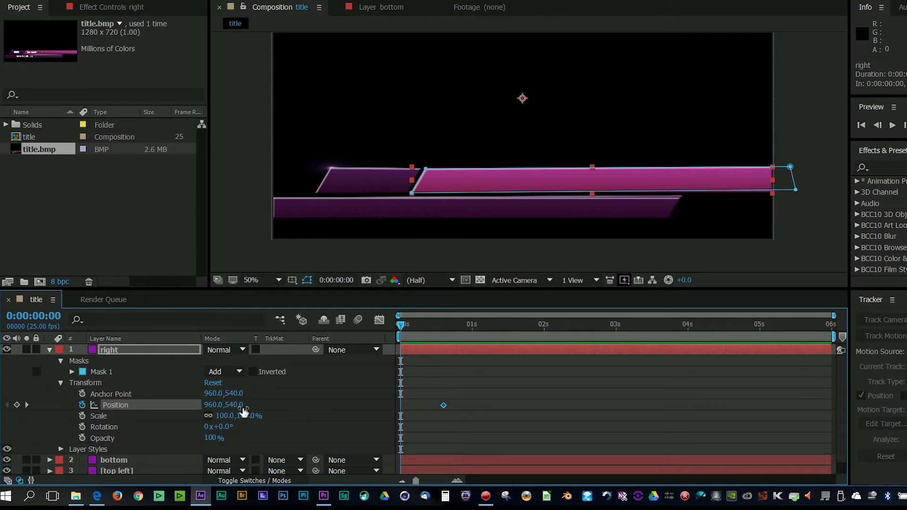
pyautogui.moveTo(208, 405); pyautogui.dragTo(904, 423)
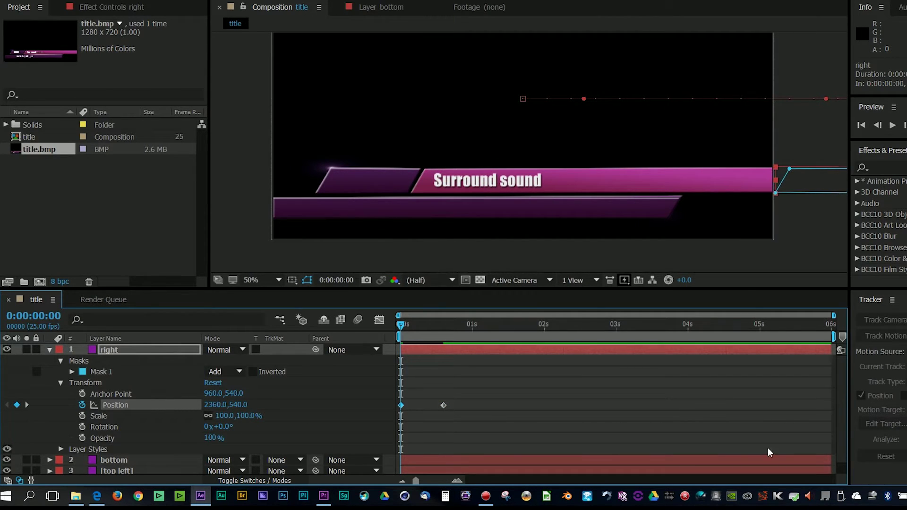
pyautogui.moveTo(405, 328); pyautogui.dragTo(443, 326)
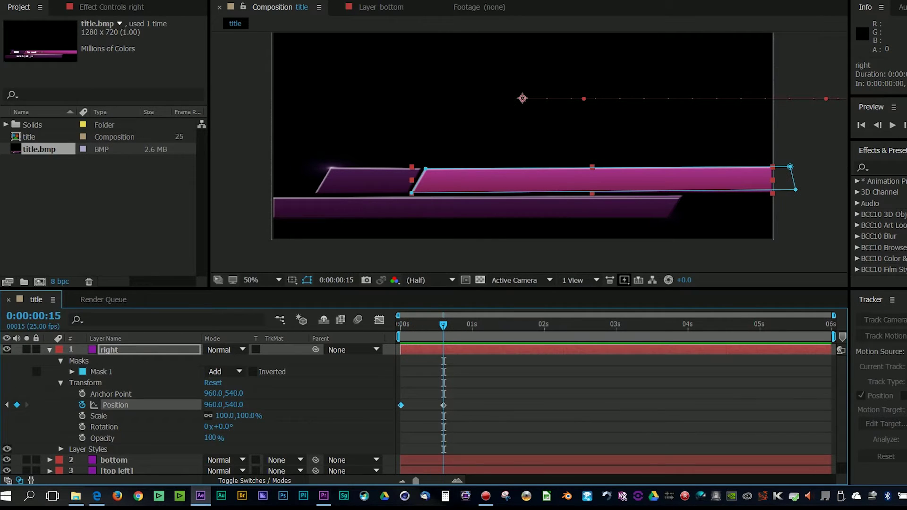
# Step: Switch to Premiere Pro to check where the title clip ends on the timeline, and return to After Effects
pyautogui.click(324, 496)
pyautogui.moveTo(846, 358)
pyautogui.mouseDown()
pyautogui.moveTo(796, 358)
pyautogui.moveTo(851, 369)
pyautogui.mouseUp()
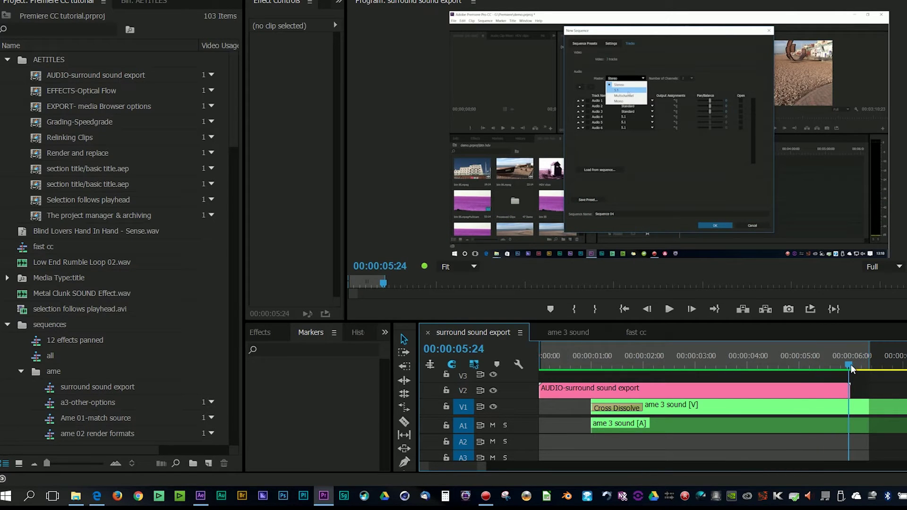
pyautogui.click(202, 500)
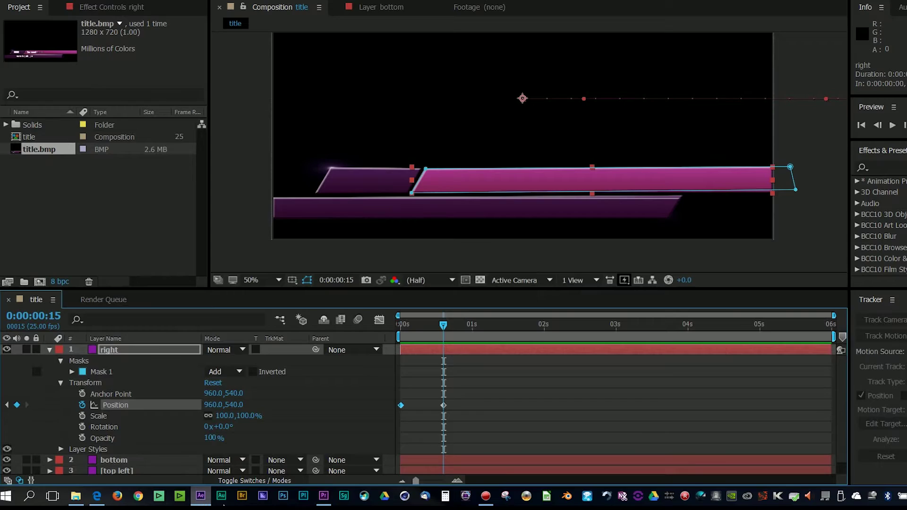
# Step: Add a Position keyframe to the right layer at 0:00:05:00 and set its Position to 2390, 540 at 0:00:05:24
pyautogui.click(760, 334)
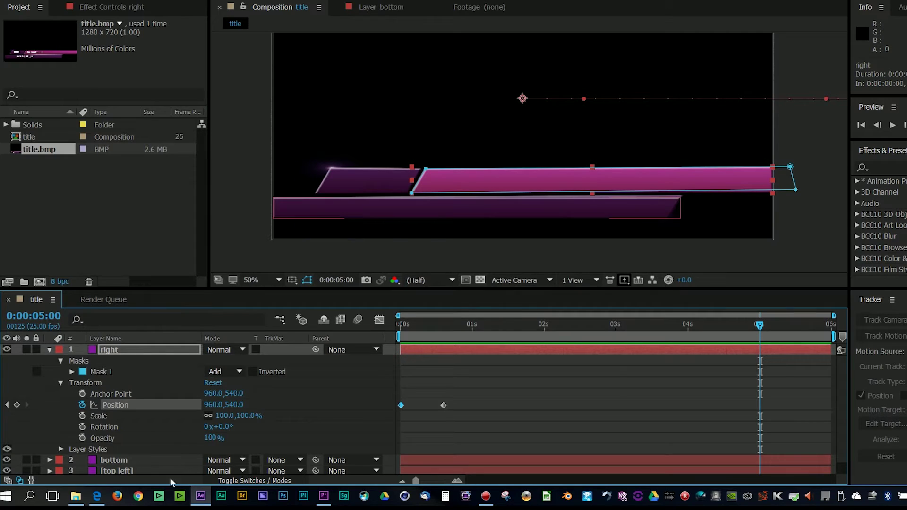
pyautogui.click(7, 405)
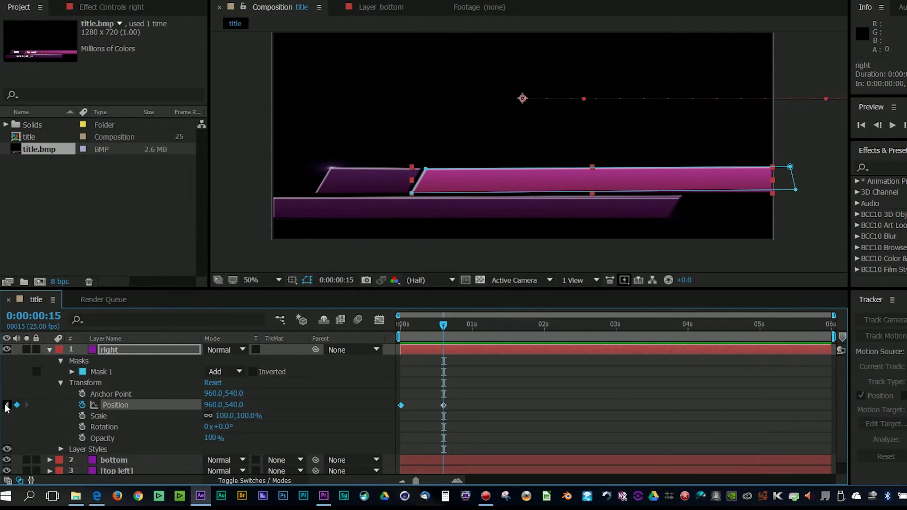
pyautogui.click(7, 405)
pyautogui.moveTo(701, 331); pyautogui.dragTo(759, 326)
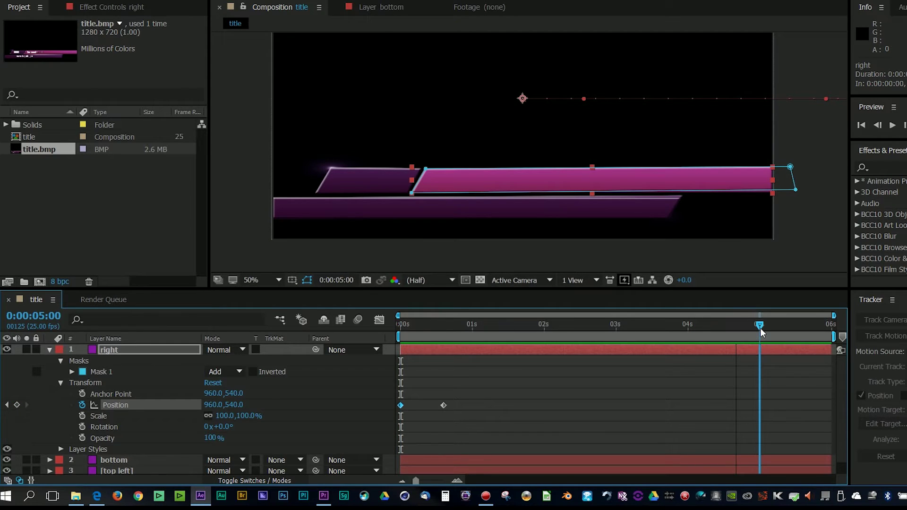
pyautogui.click(17, 405)
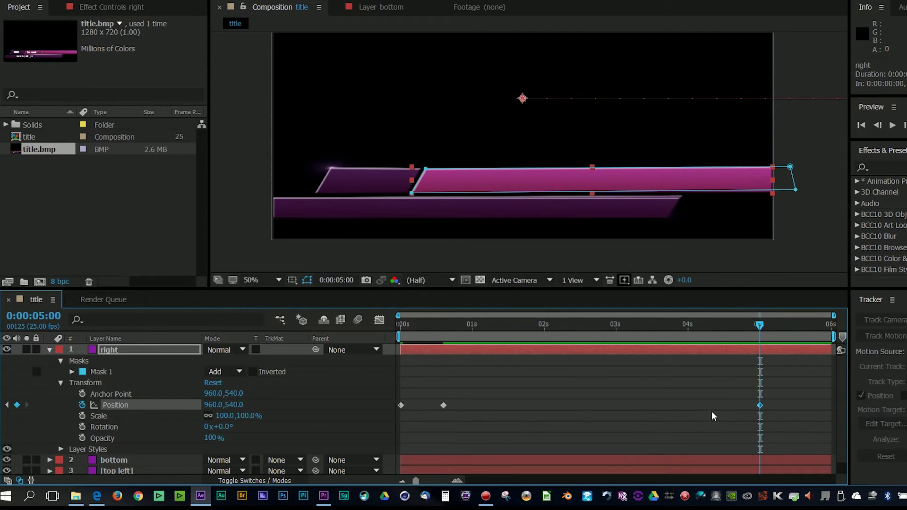
pyautogui.moveTo(403, 326); pyautogui.dragTo(834, 418)
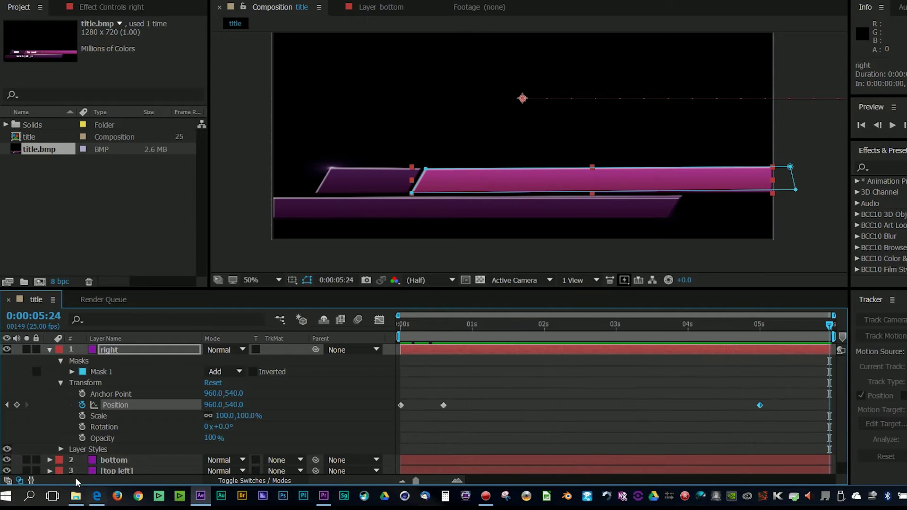
pyautogui.moveTo(210, 406); pyautogui.dragTo(826, 361)
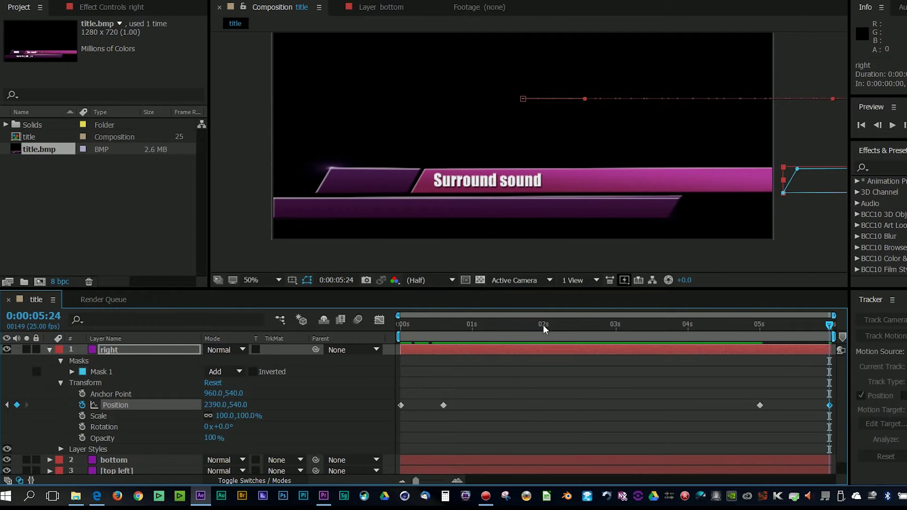
# Step: Preview the right bar's slide-in and slide-out animation from the start of the composition
pyautogui.moveTo(545, 329); pyautogui.dragTo(359, 324)
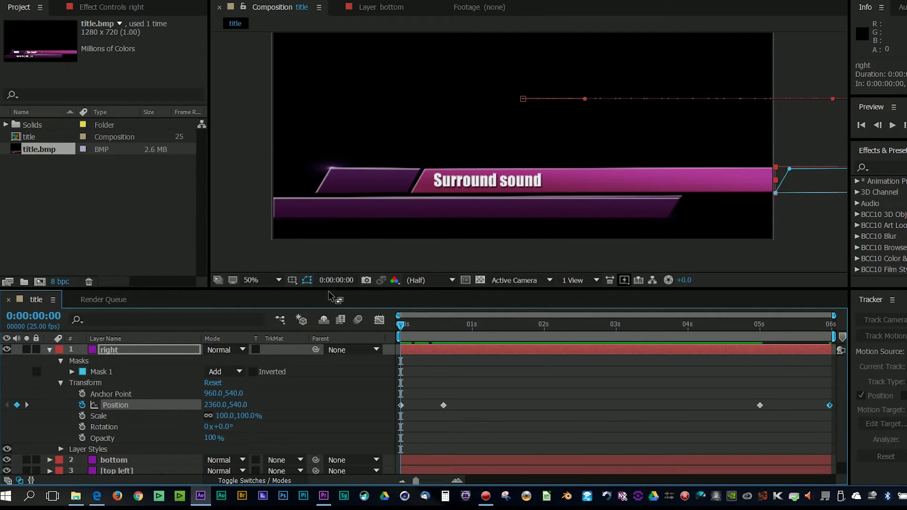
pyautogui.press('space')
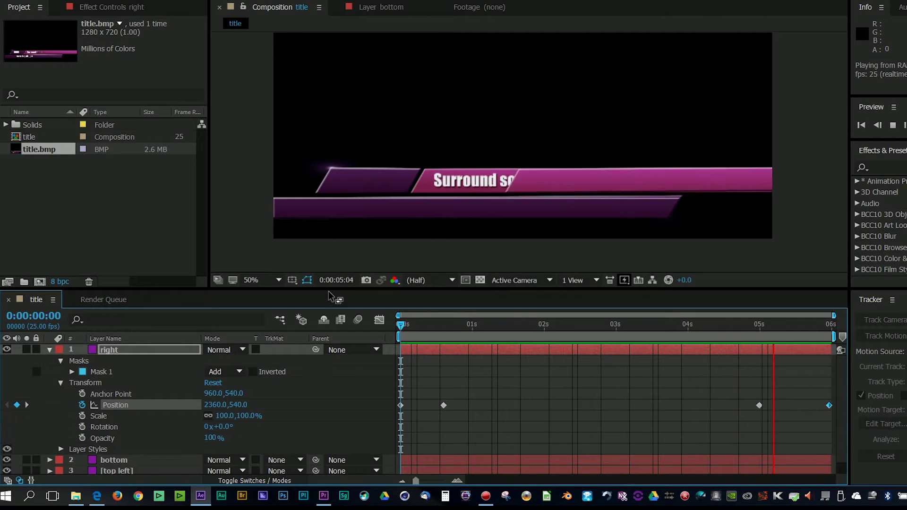
pyautogui.press('space')
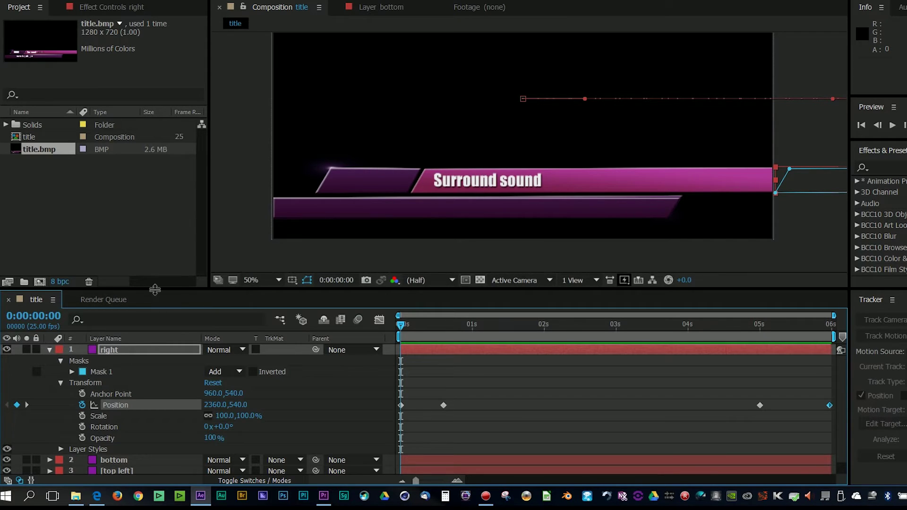
# Step: Add a Position keyframe to the bottom layer at 0:00:00:15
pyautogui.moveTo(173, 289); pyautogui.dragTo(173, 205)
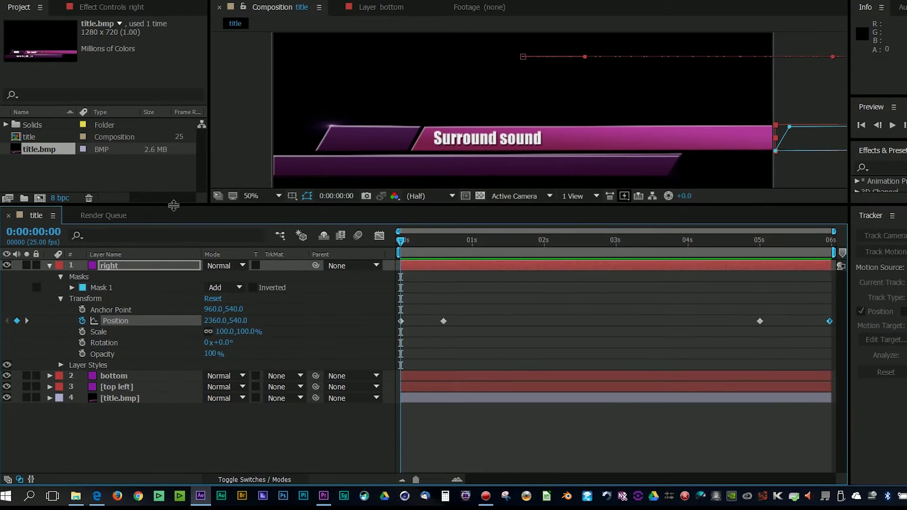
pyautogui.click(49, 376)
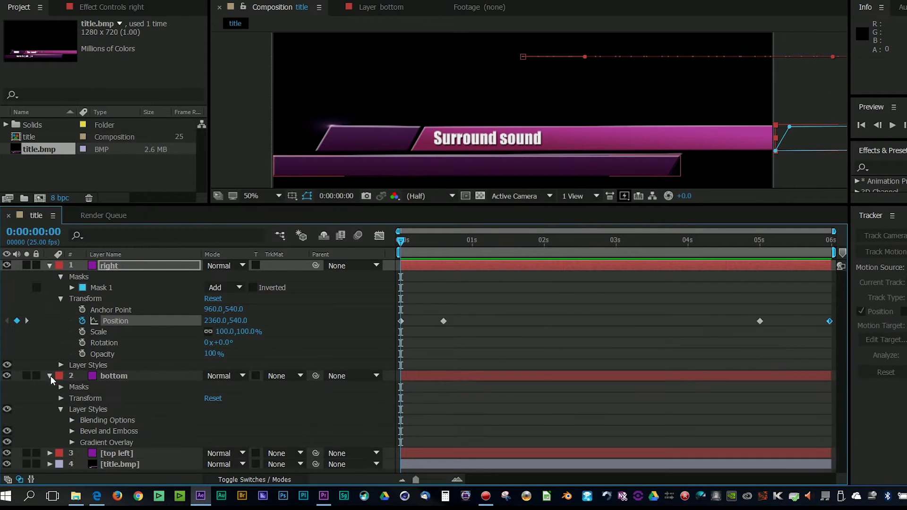
pyautogui.click(61, 399)
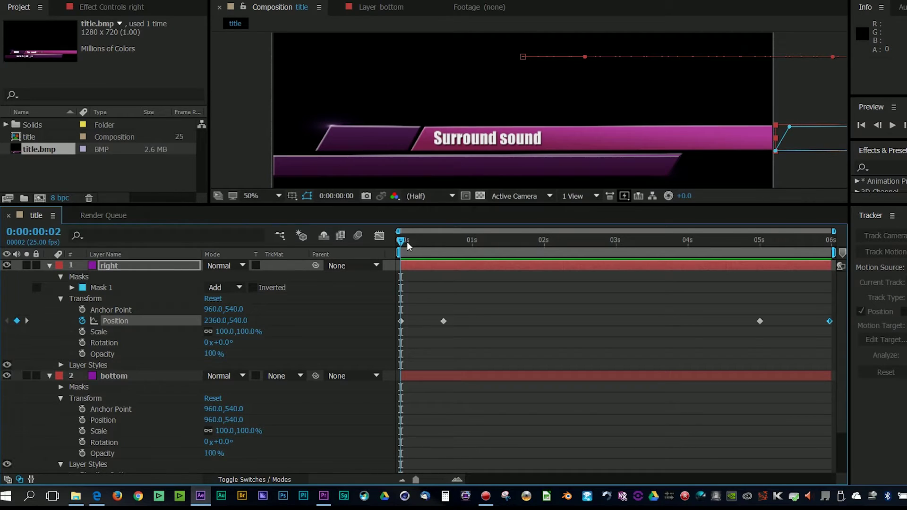
pyautogui.moveTo(407, 246); pyautogui.dragTo(446, 251)
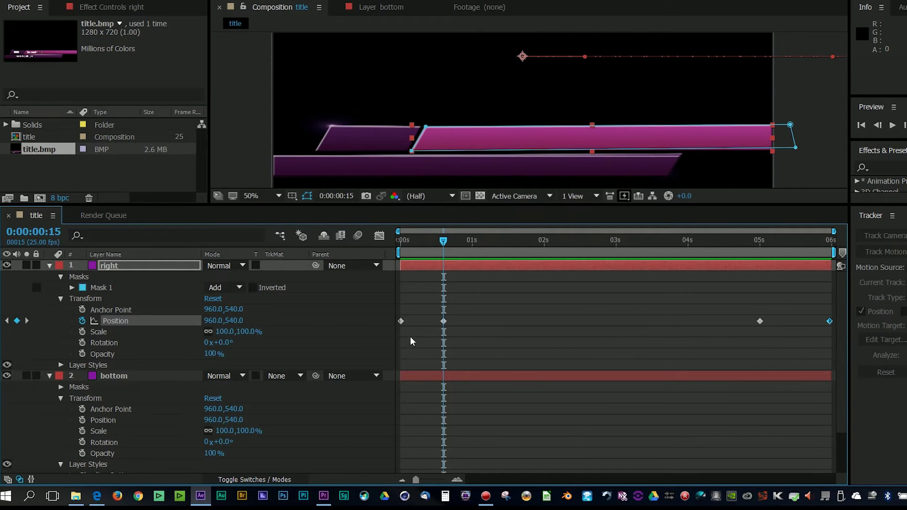
pyautogui.click(82, 420)
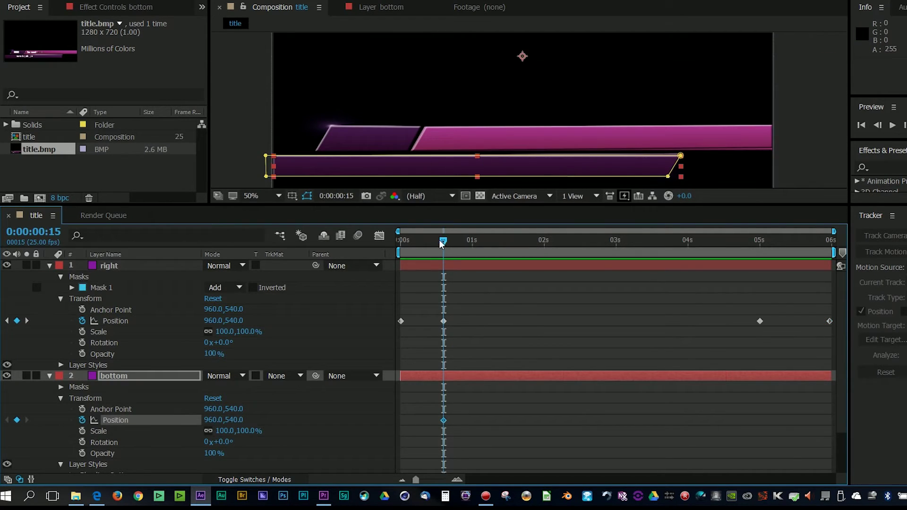
# Step: Set the bottom layer's Position to -641, 540 at 0:00:00:00 so its bar starts outside the frame
pyautogui.moveTo(439, 243); pyautogui.dragTo(395, 241)
pyautogui.moveTo(211, 419)
pyautogui.mouseDown()
pyautogui.moveTo(201, 419)
pyautogui.moveTo(225, 412)
pyautogui.moveTo(218, 426)
pyautogui.moveTo(167, 427)
pyautogui.moveTo(320, 408)
pyautogui.moveTo(218, 434)
pyautogui.mouseUp()
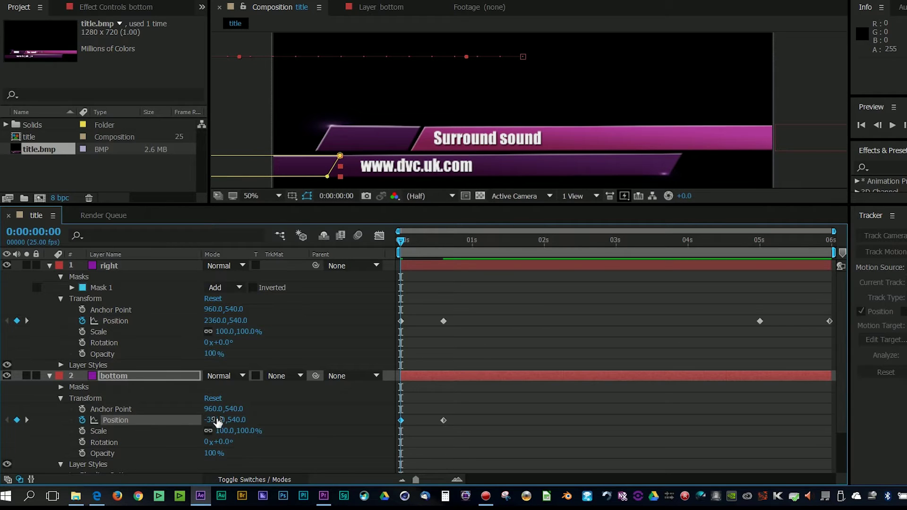
pyautogui.moveTo(212, 419)
pyautogui.mouseDown()
pyautogui.moveTo(222, 418)
pyautogui.moveTo(202, 420)
pyautogui.moveTo(224, 419)
pyautogui.moveTo(202, 420)
pyautogui.mouseUp()
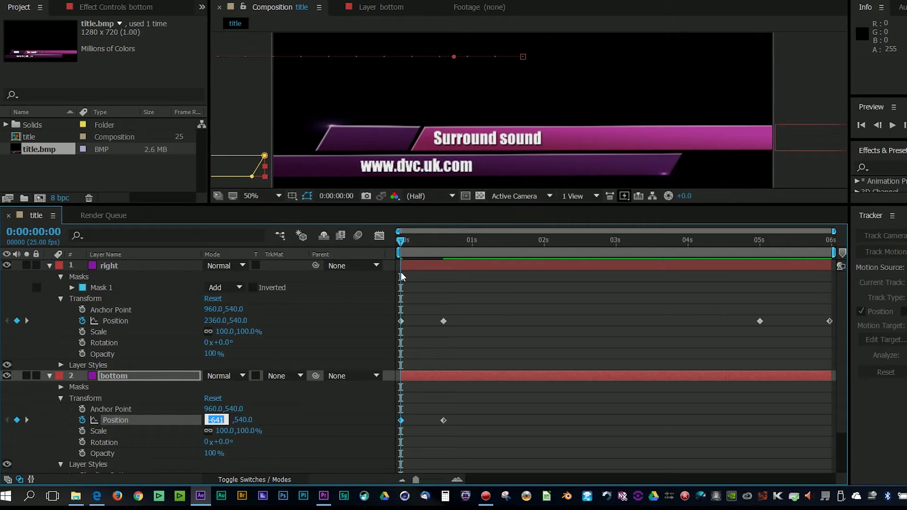
# Step: Add a Position keyframe to the bottom layer at 0:00:05:00 and set its Position to -640, 540 at 0:00:05:24
pyautogui.moveTo(404, 238); pyautogui.dragTo(761, 285)
pyautogui.click(438, 372)
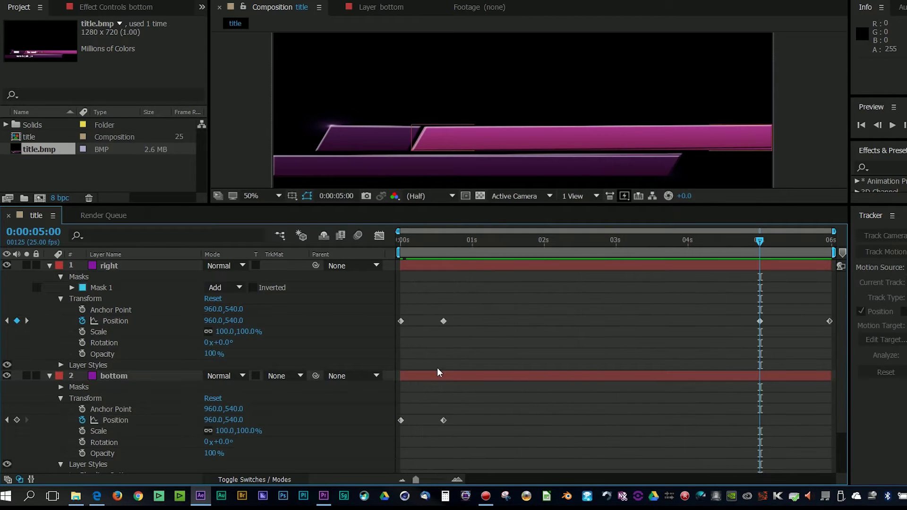
pyautogui.click(18, 419)
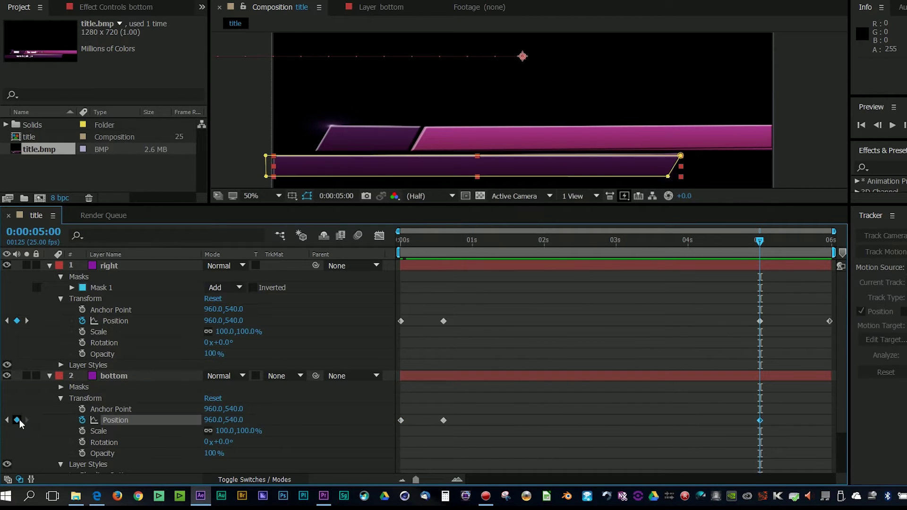
pyautogui.moveTo(759, 241); pyautogui.dragTo(843, 255)
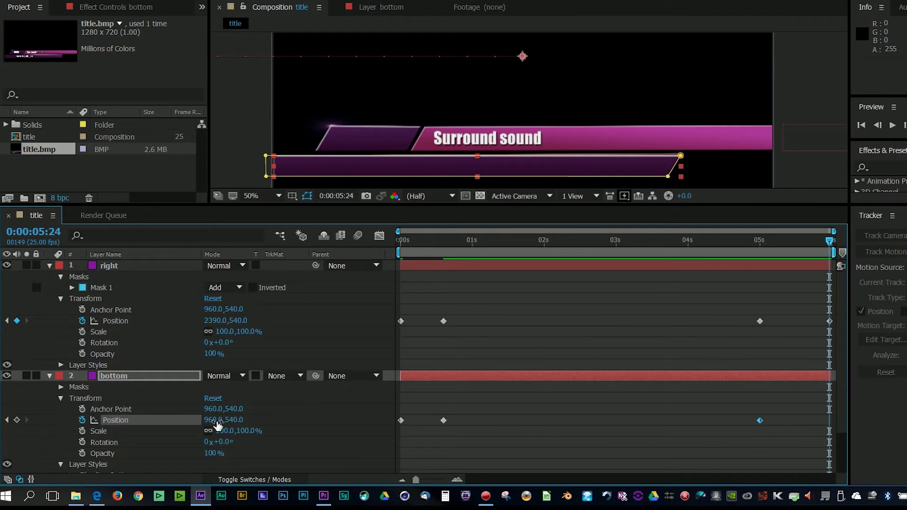
pyautogui.moveTo(215, 420); pyautogui.dragTo(116, 423)
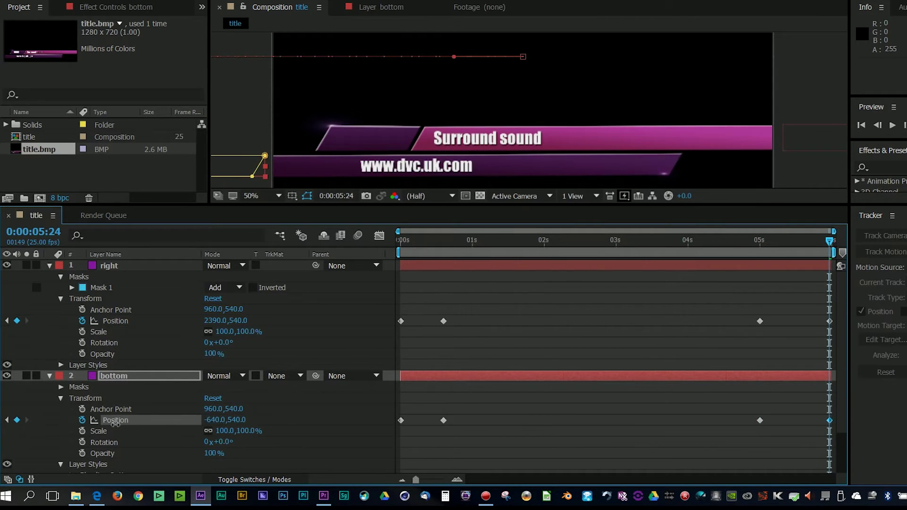
# Step: Preview the bottom bar's animation from the start of the composition
pyautogui.click(401, 241)
pyautogui.press('space')
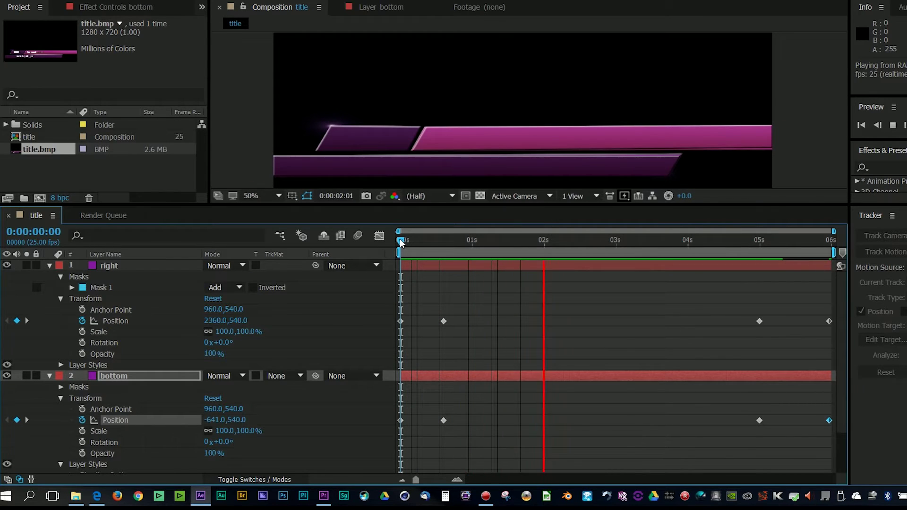
pyautogui.press('space')
# Step: Keyframe the top left layer's Position at 0:00:00:15 and set it to 358, 540 at 0:00:00:00
pyautogui.click(50, 376)
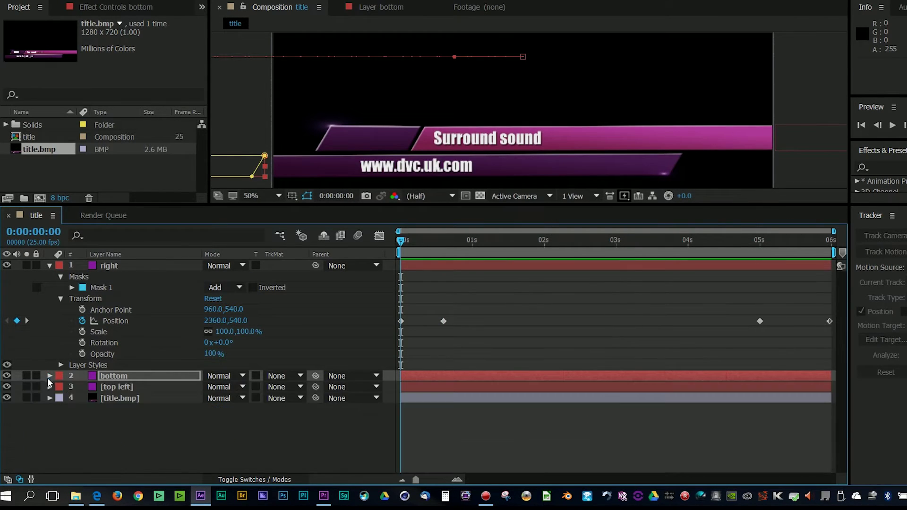
pyautogui.click(49, 386)
pyautogui.press('k')
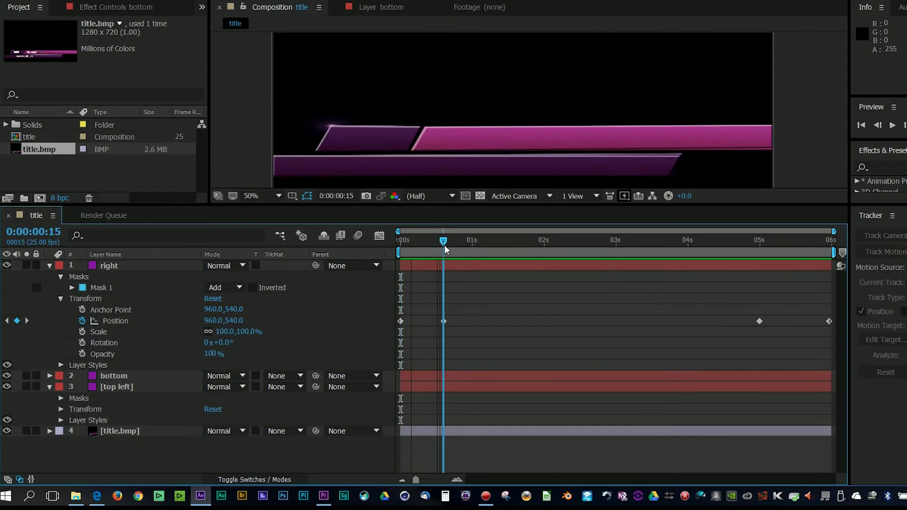
pyautogui.click(60, 409)
pyautogui.click(81, 431)
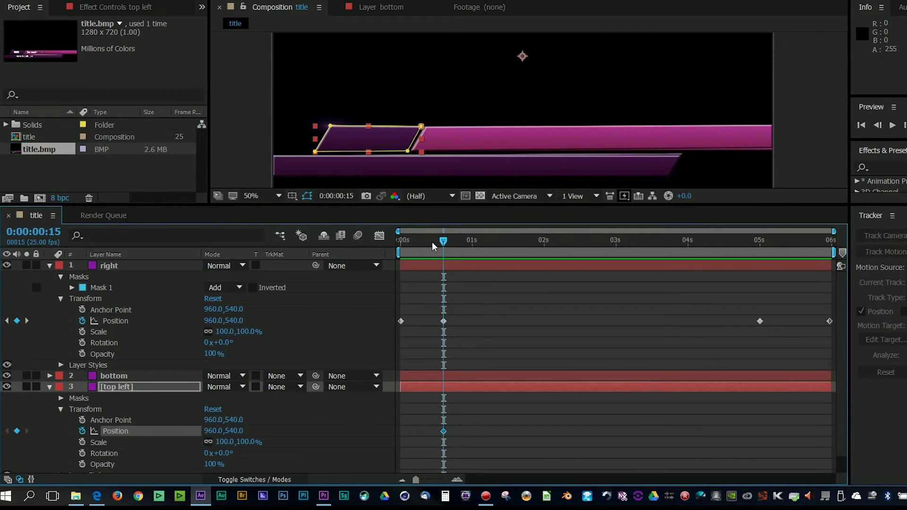
pyautogui.moveTo(432, 246); pyautogui.dragTo(396, 242)
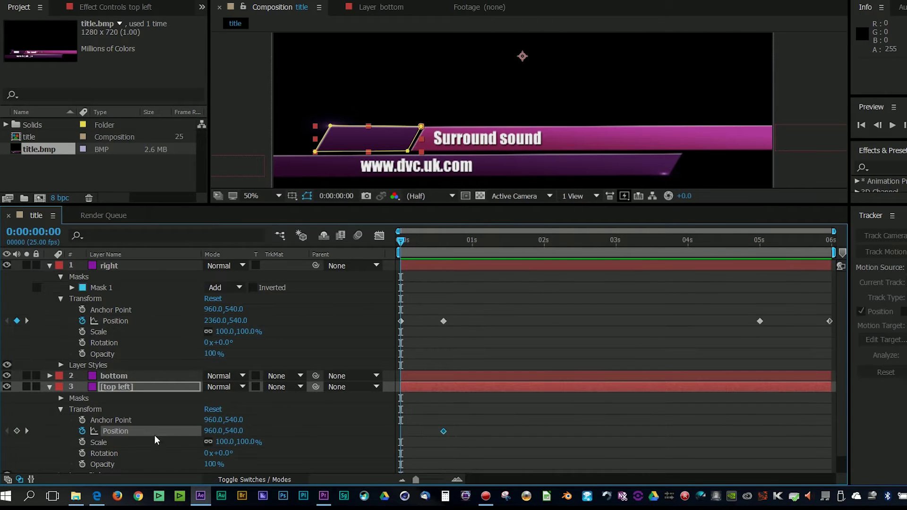
pyautogui.moveTo(214, 430); pyautogui.dragTo(188, 430)
# Step: Add a Position keyframe to the top left layer at 0:00:05:00 and move its bar out past the frame's left edge at 0:00:05:24
pyautogui.moveTo(758, 245); pyautogui.dragTo(760, 248)
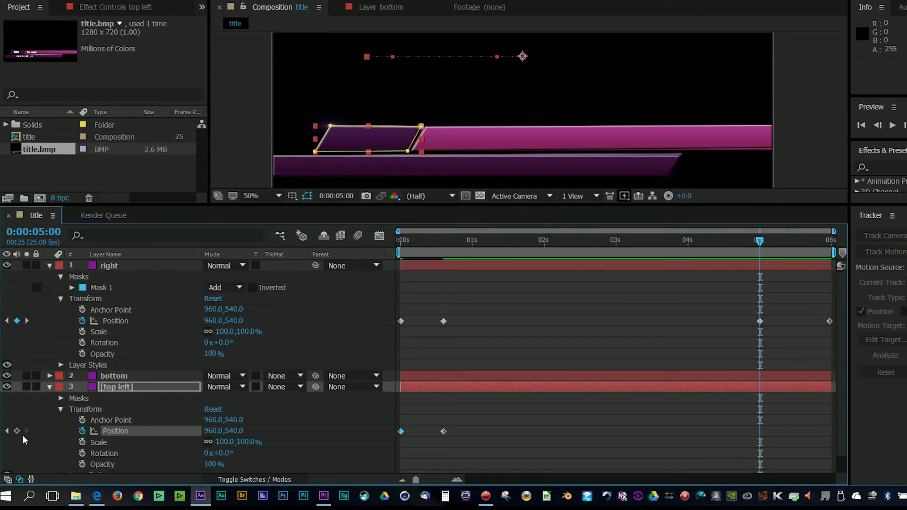
pyautogui.click(17, 431)
pyautogui.press('space')
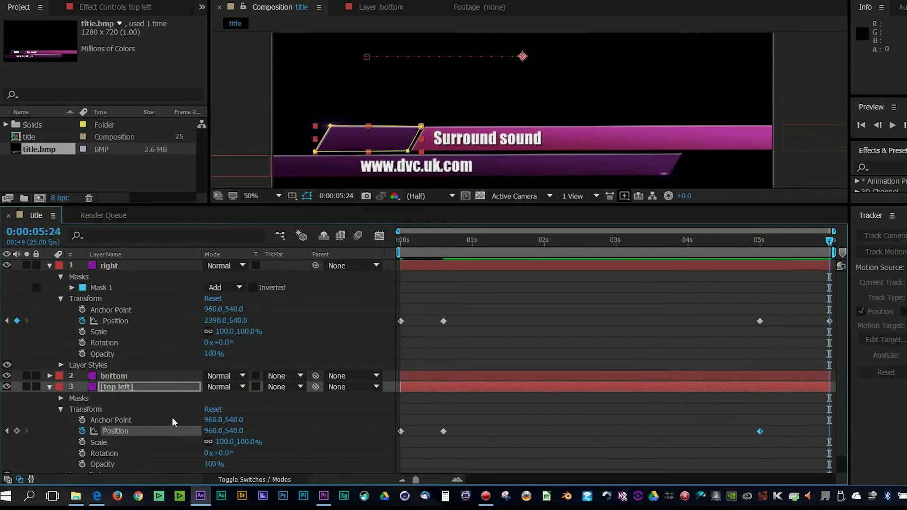
pyautogui.moveTo(212, 431); pyautogui.dragTo(179, 431)
# Step: Preview the animation of all three bars from the start and collapse the layer properties
pyautogui.press('Home')
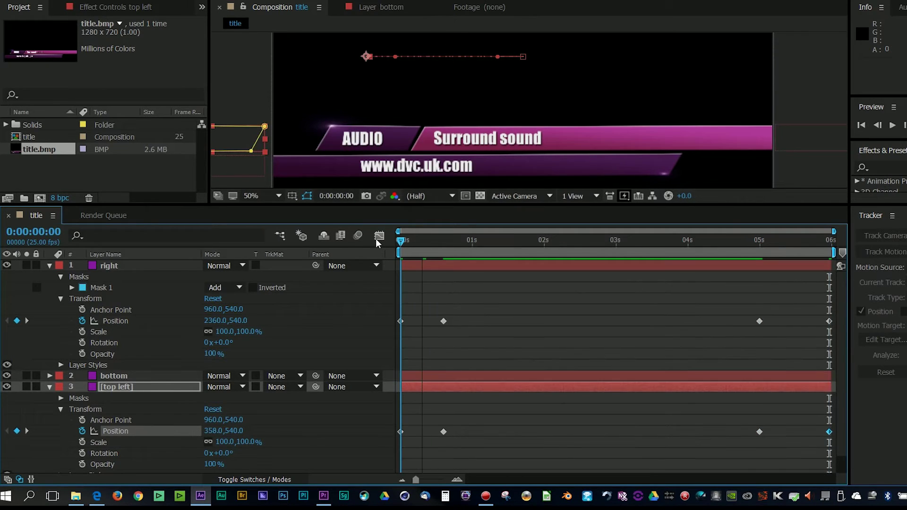
pyautogui.press('space')
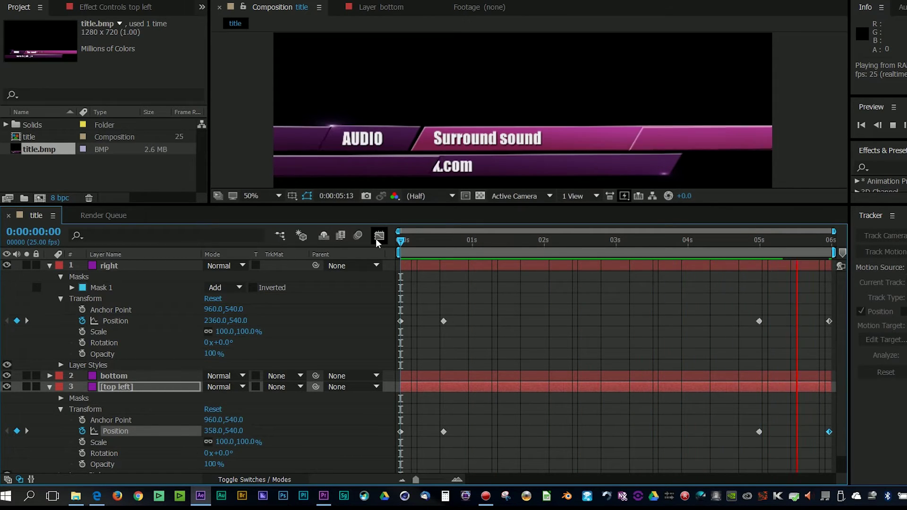
pyautogui.click(49, 265)
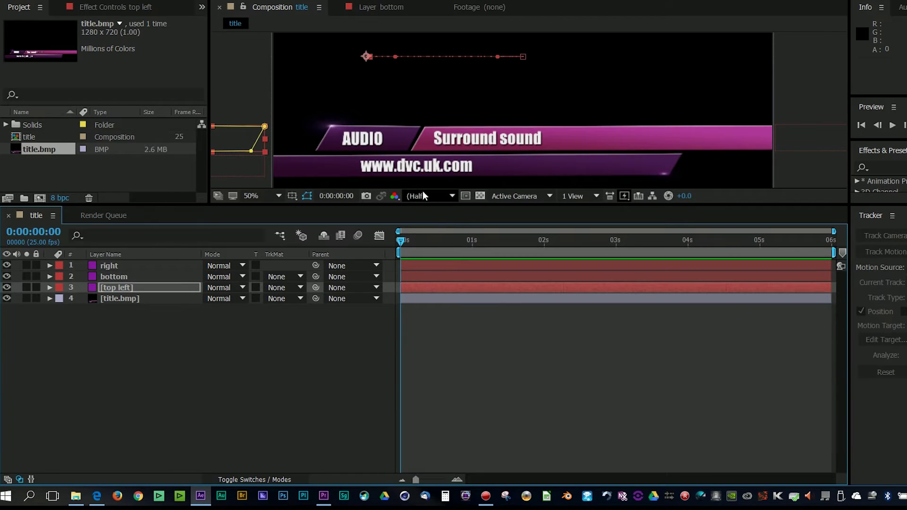
pyautogui.moveTo(409, 241)
pyautogui.mouseDown()
pyautogui.moveTo(486, 250)
pyautogui.moveTo(403, 251)
pyautogui.mouseUp()
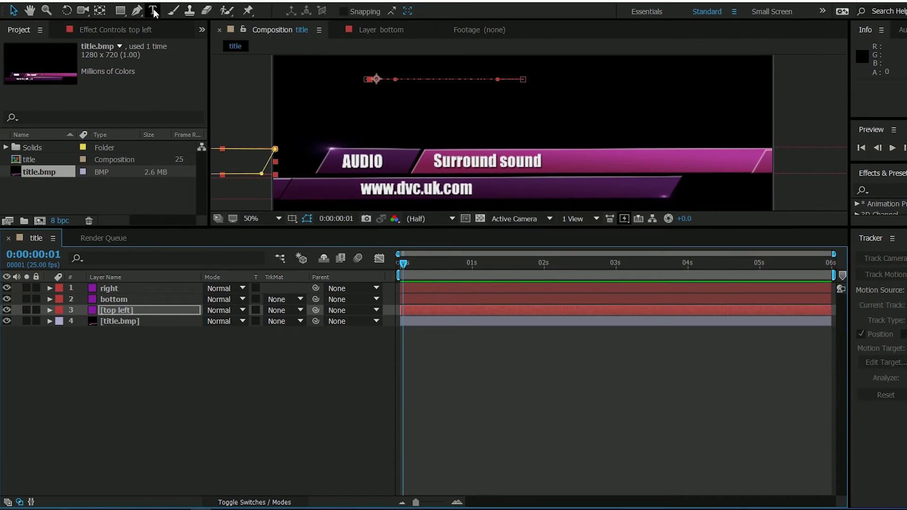
pyautogui.click(153, 11)
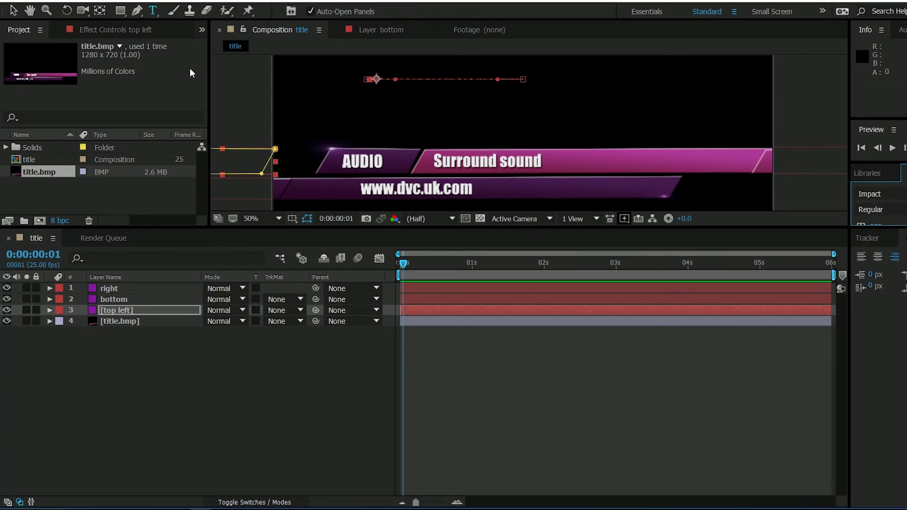
pyautogui.click(361, 191)
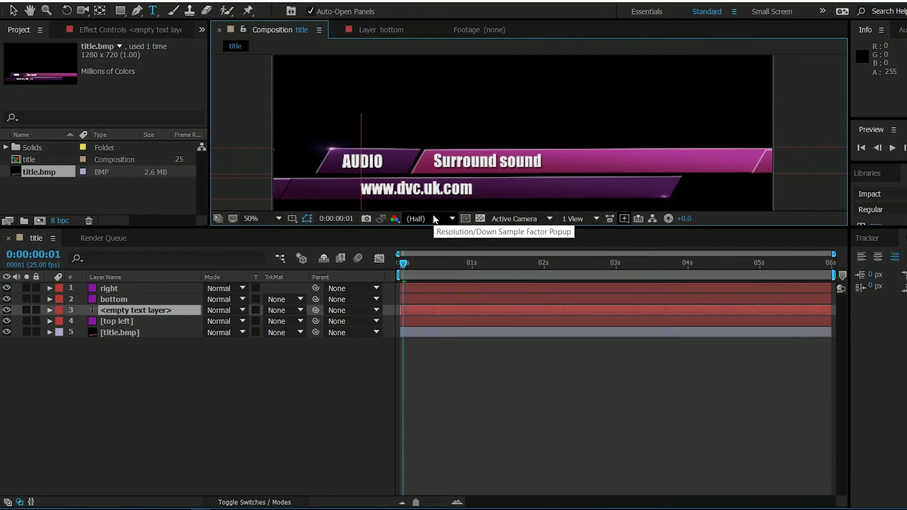
pyautogui.write('www')
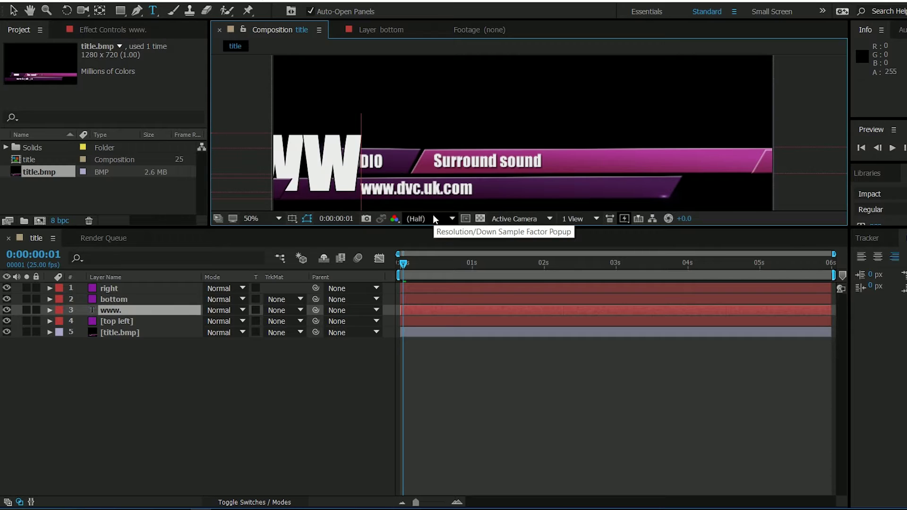
pyautogui.write('.dvc.u')
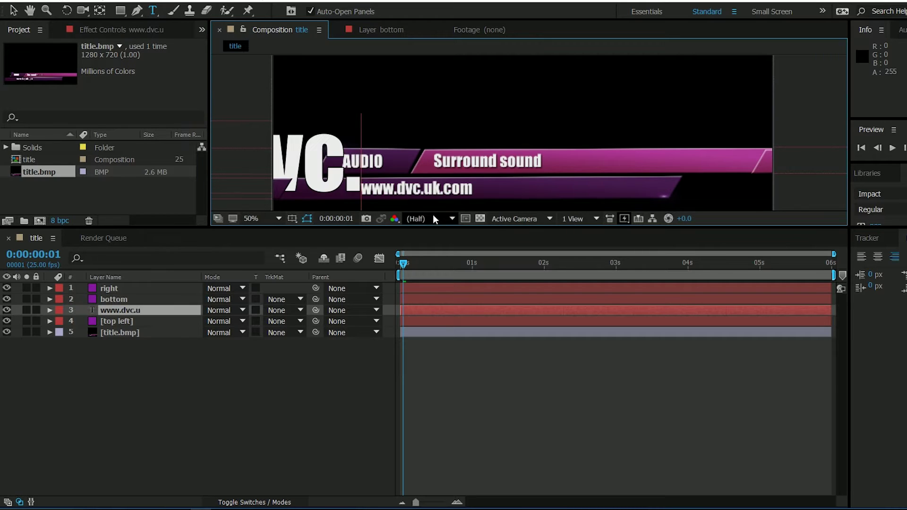
pyautogui.write('k.co')
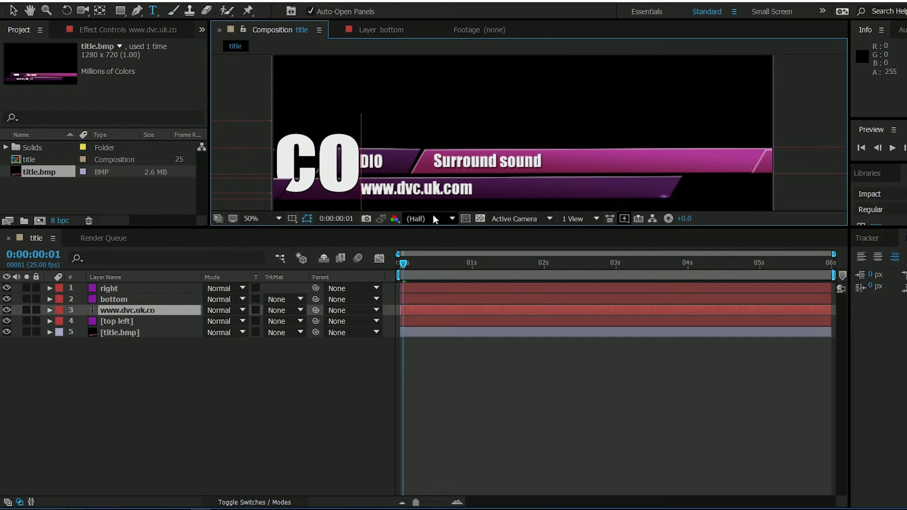
pyautogui.write('m')
pyautogui.click(13, 10)
pyautogui.moveTo(455, 170); pyautogui.dragTo(726, 166)
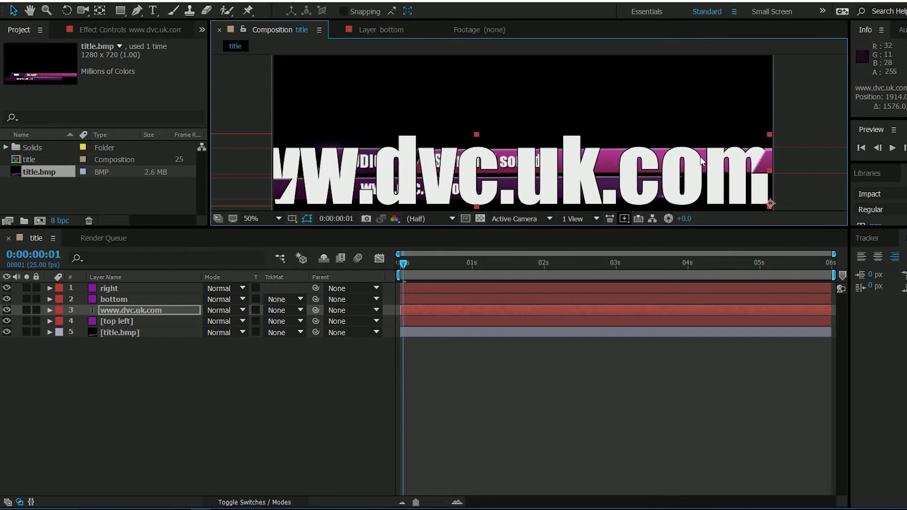
pyautogui.moveTo(624, 201); pyautogui.dragTo(602, 197)
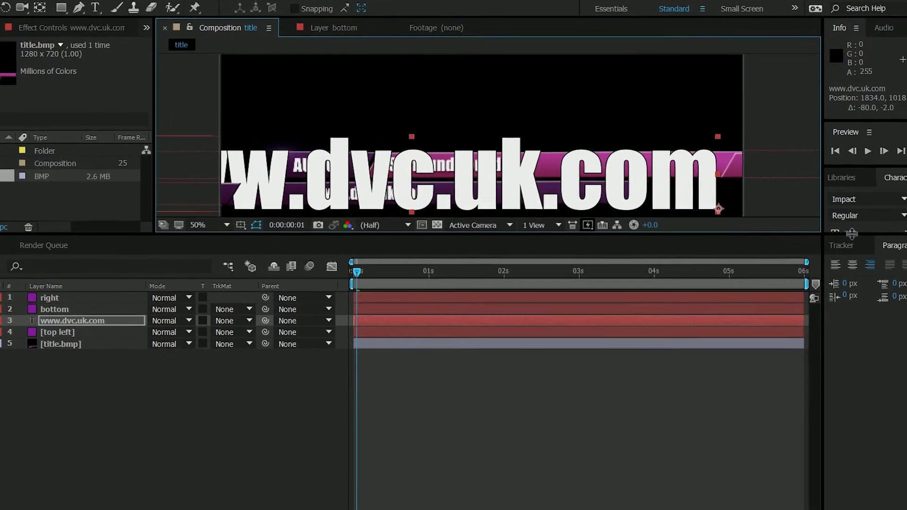
pyautogui.moveTo(880, 230); pyautogui.dragTo(872, 283)
pyautogui.moveTo(768, 326); pyautogui.dragTo(768, 345)
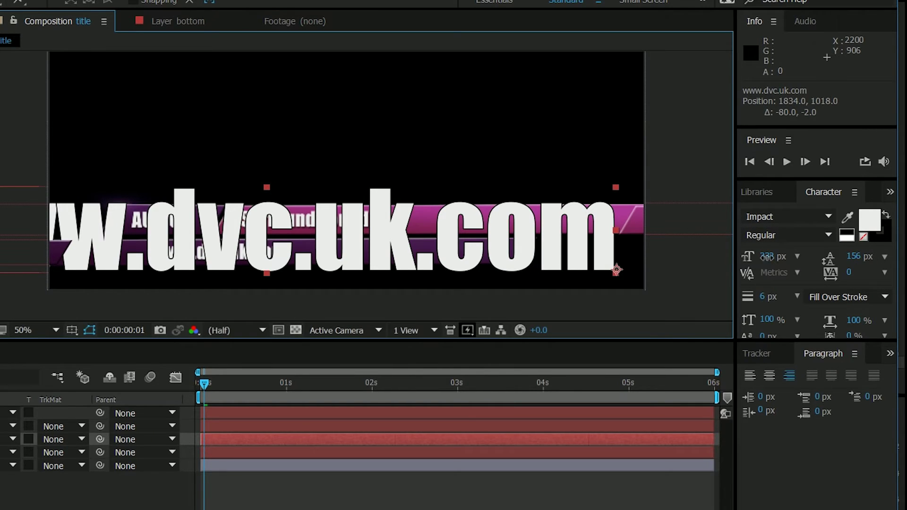
pyautogui.moveTo(767, 256); pyautogui.dragTo(310, 261)
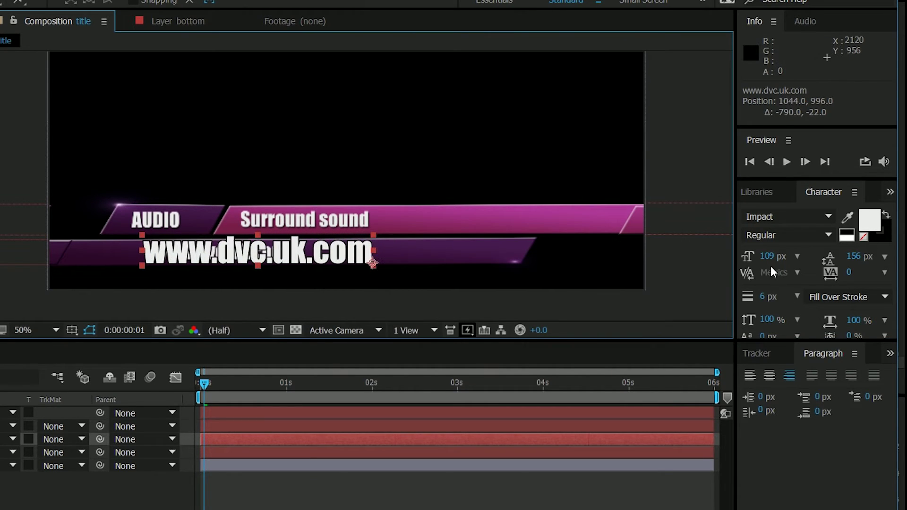
pyautogui.moveTo(769, 256); pyautogui.dragTo(750, 259)
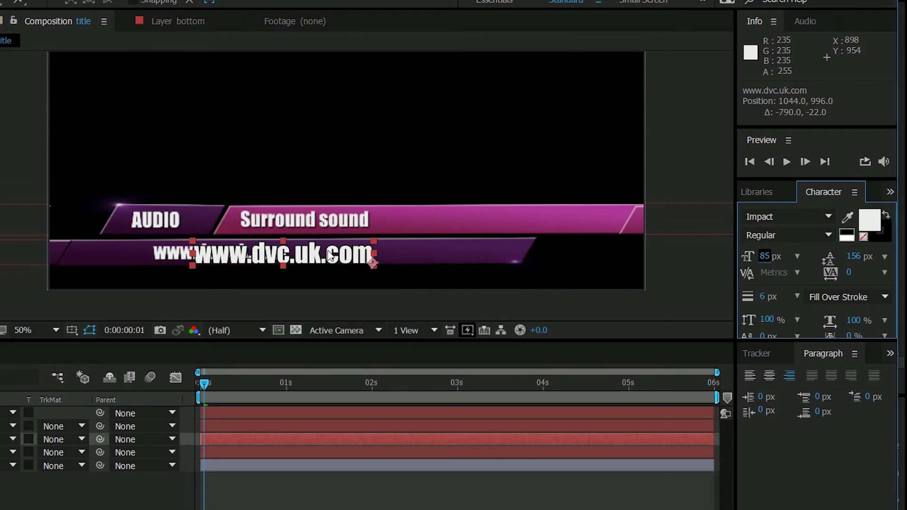
pyautogui.moveTo(329, 255); pyautogui.dragTo(267, 256)
# Step: Scrub through the opening second to check how the bars reveal and cover the title text
pyautogui.moveTo(205, 381); pyautogui.dragTo(297, 381)
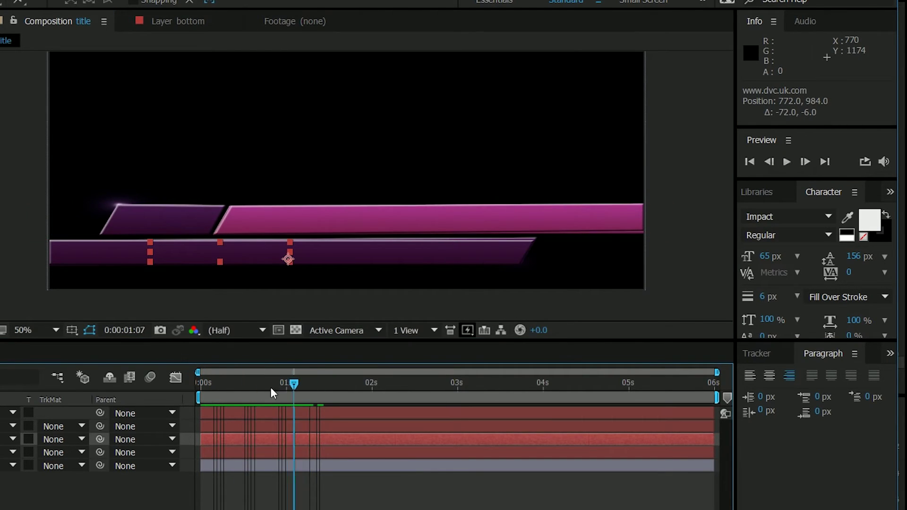
pyautogui.press('Home')
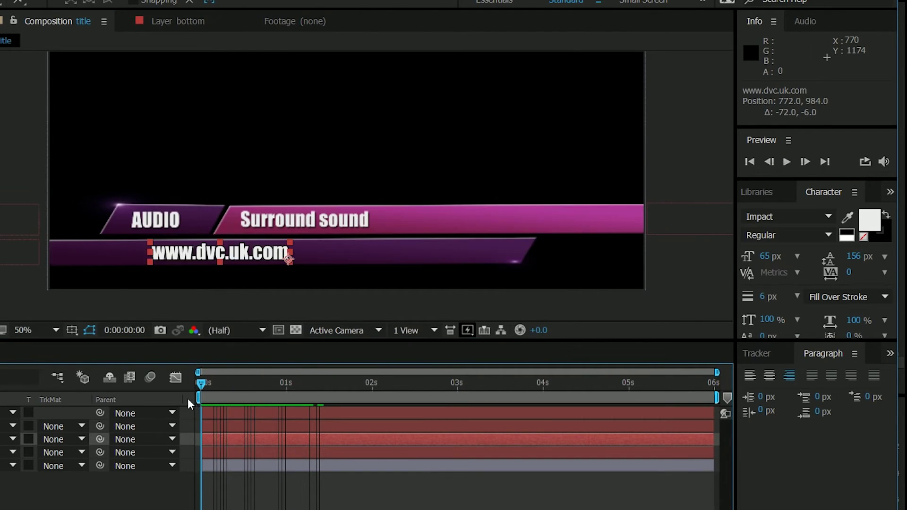
pyautogui.moveTo(202, 397); pyautogui.dragTo(248, 390)
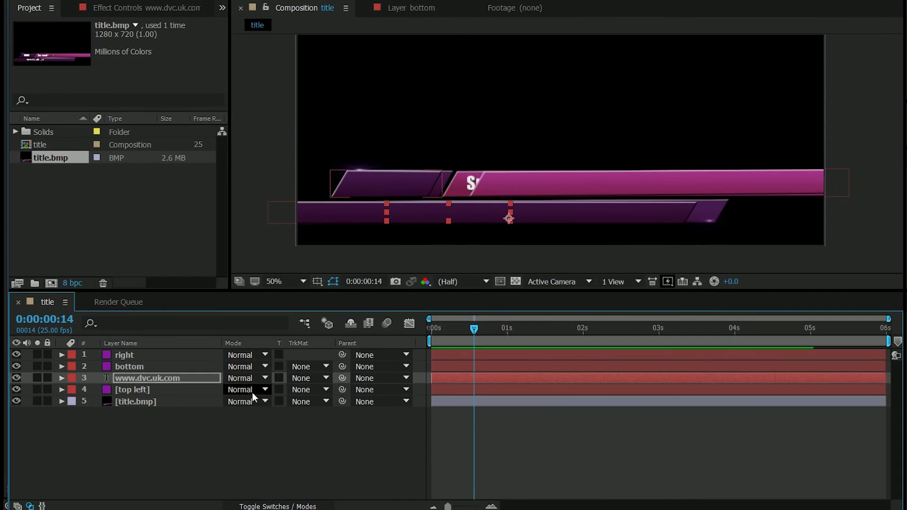
pyautogui.click(161, 381)
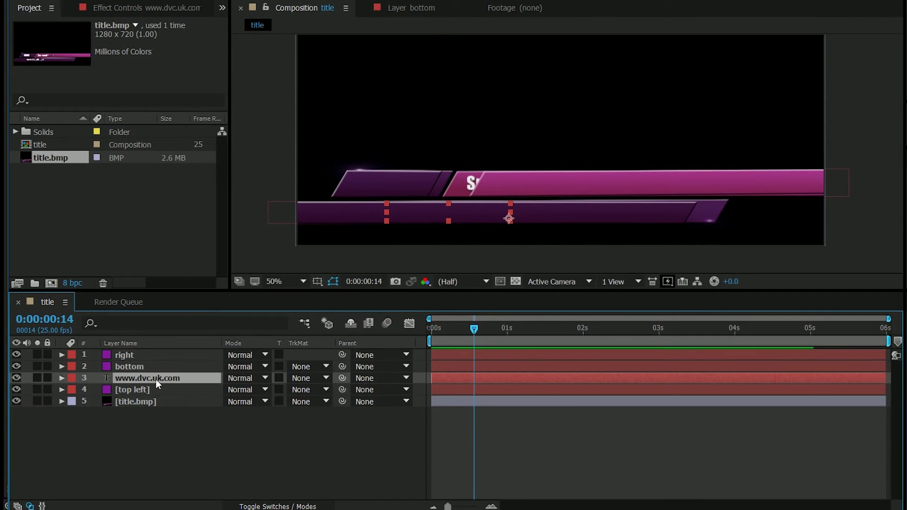
pyautogui.moveTo(155, 379); pyautogui.dragTo(155, 350)
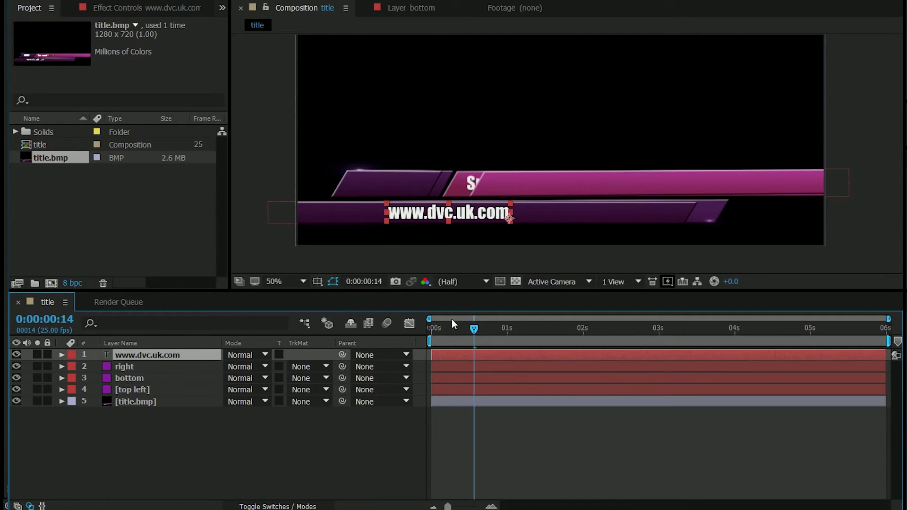
pyautogui.click(129, 366)
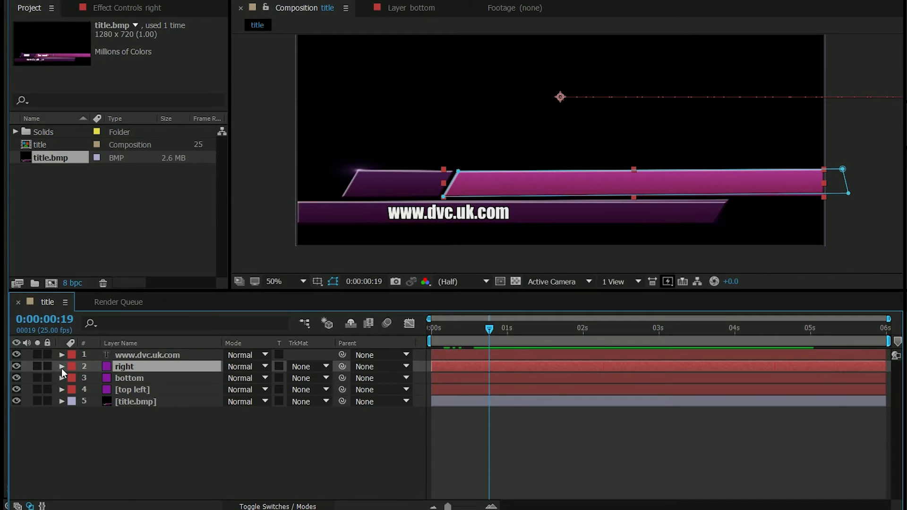
pyautogui.click(61, 367)
pyautogui.press('pageup')
pyautogui.press('pageup')
pyautogui.press('pageup')
pyautogui.press('pageup')
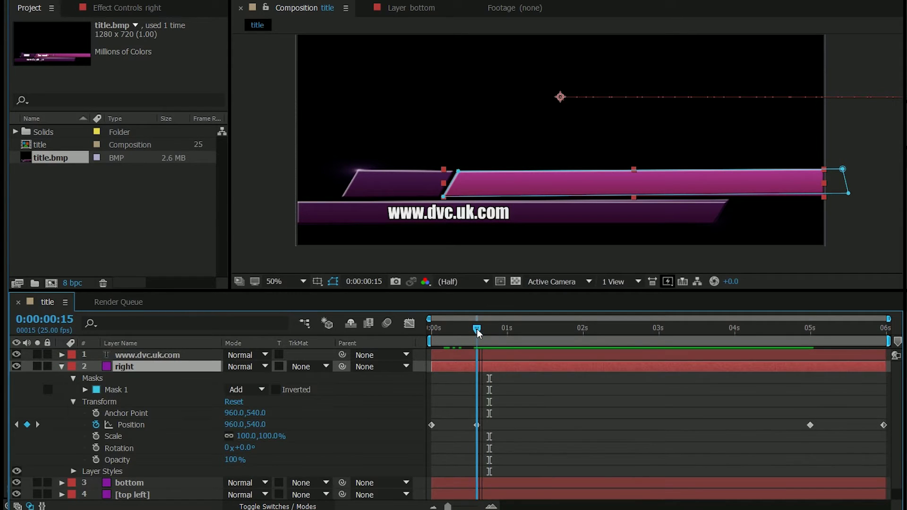
pyautogui.click(470, 357)
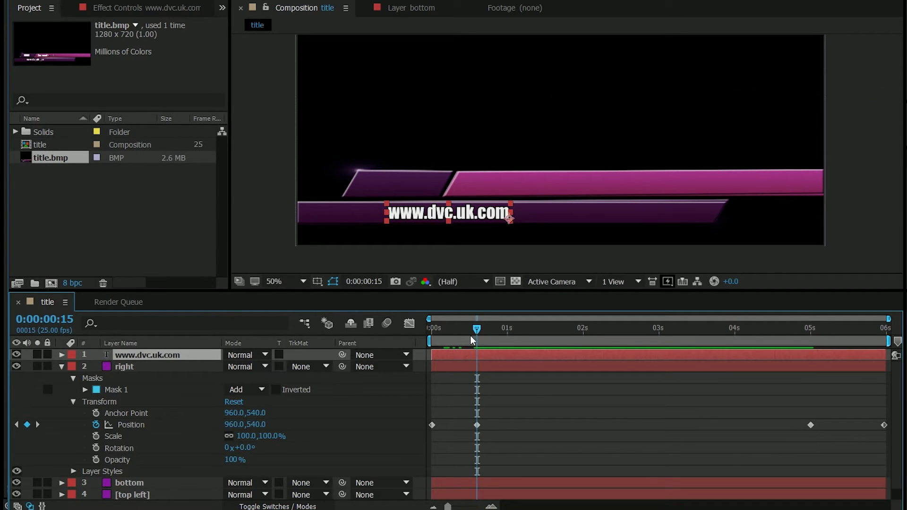
pyautogui.click(61, 354)
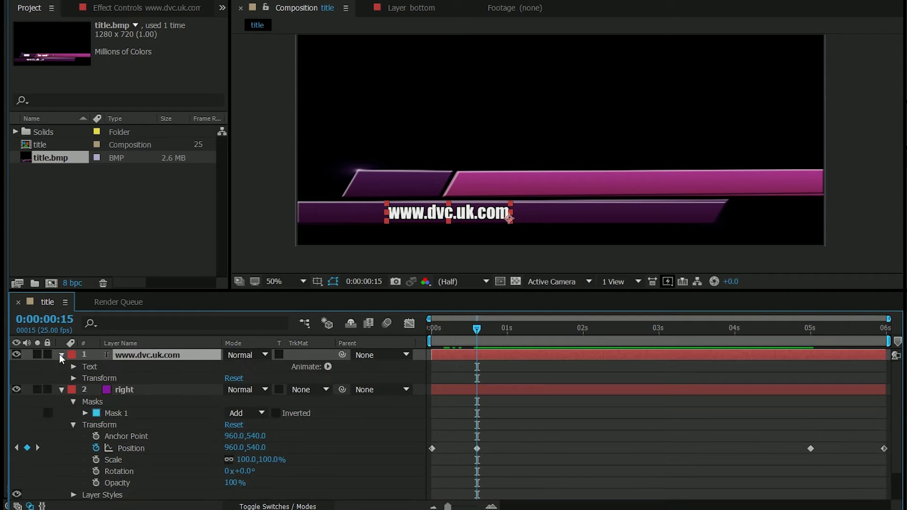
pyautogui.click(74, 378)
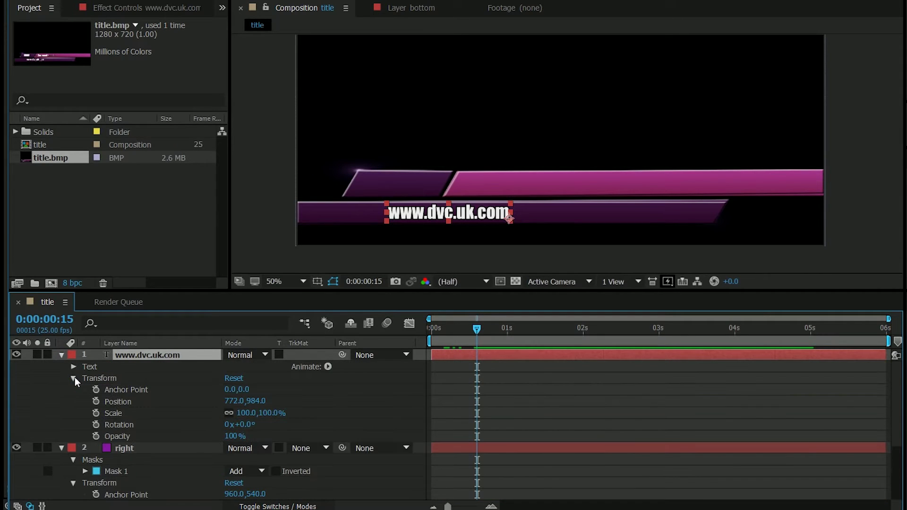
pyautogui.click(96, 402)
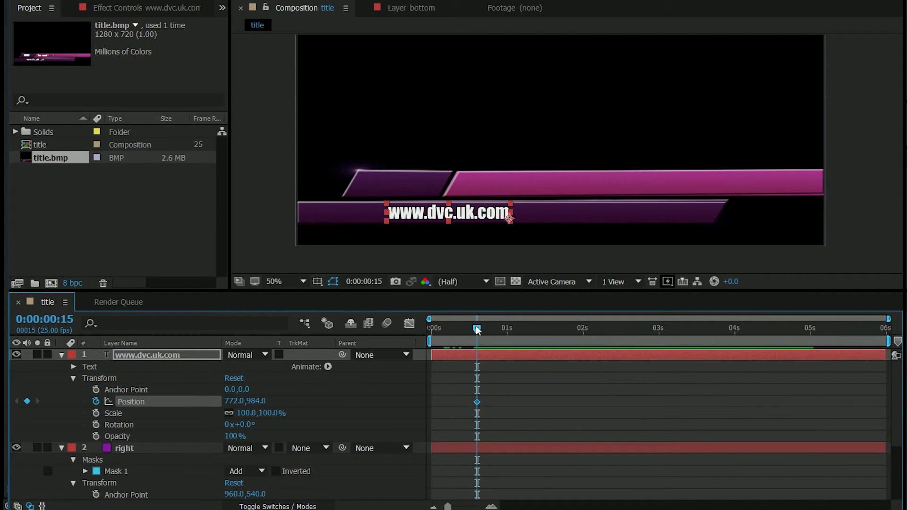
pyautogui.moveTo(477, 330); pyautogui.dragTo(431, 335)
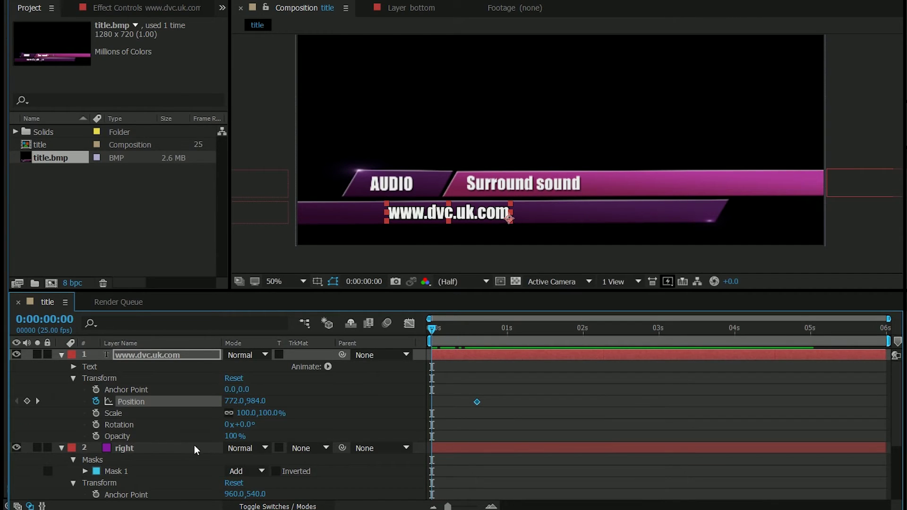
pyautogui.moveTo(232, 402); pyautogui.dragTo(173, 399)
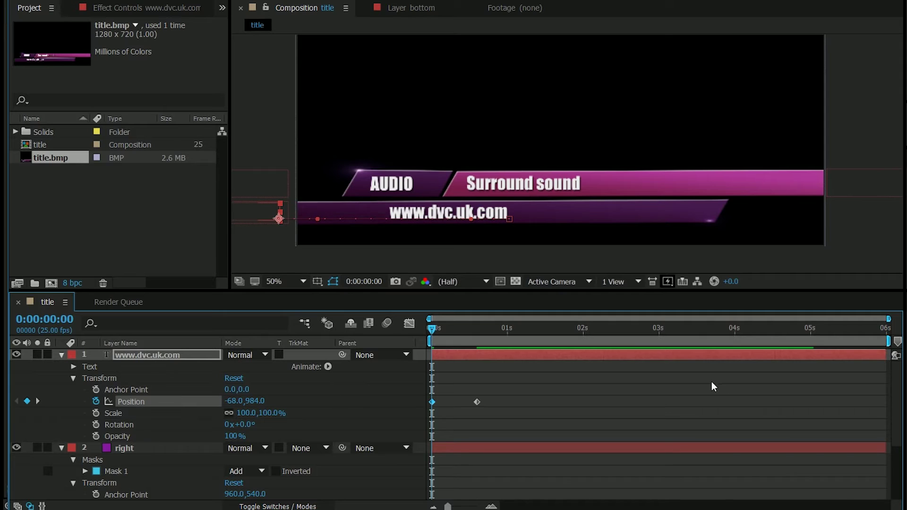
pyautogui.moveTo(782, 336); pyautogui.dragTo(808, 329)
pyautogui.moveTo(894, 433); pyautogui.dragTo(896, 448)
pyautogui.click(809, 333)
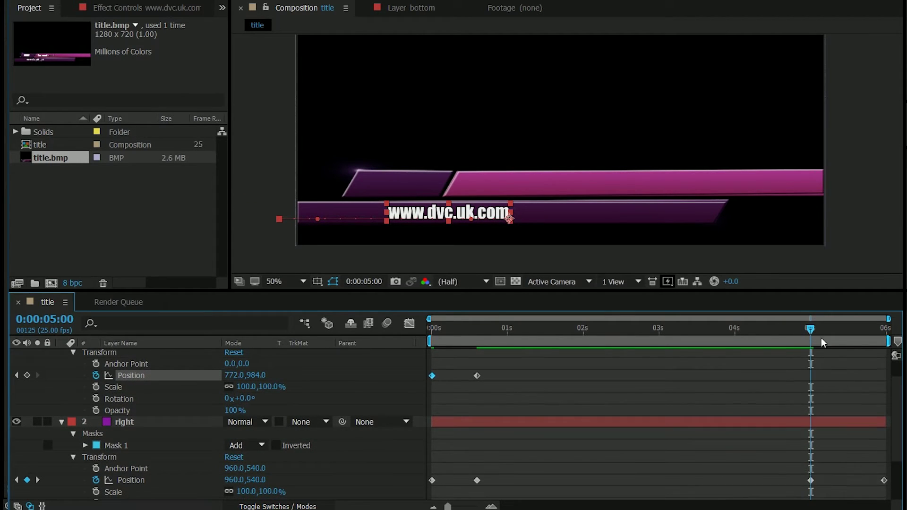
pyautogui.click(27, 375)
pyautogui.moveTo(818, 330); pyautogui.dragTo(892, 335)
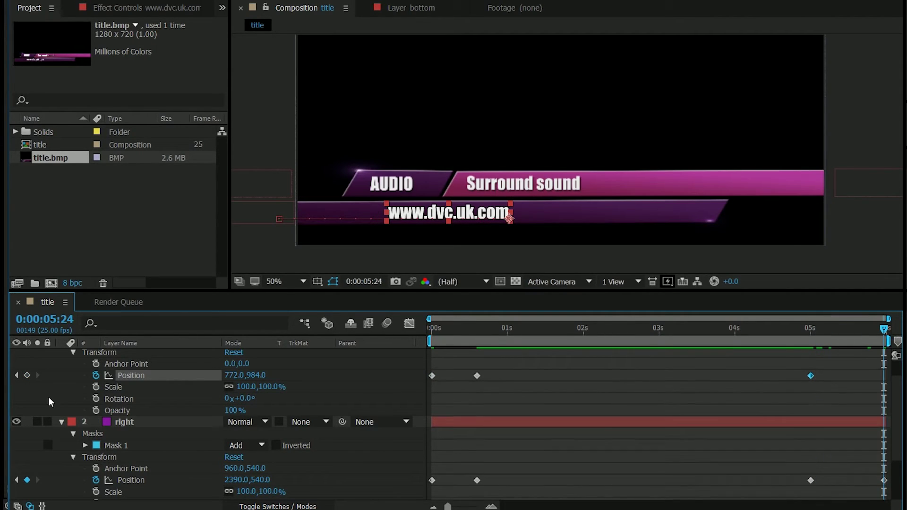
pyautogui.moveTo(236, 375); pyautogui.dragTo(175, 375)
# Step: Preview the web address sliding in with the bars from the start and return to the first frame
pyautogui.click(440, 328)
pyautogui.moveTo(439, 328); pyautogui.dragTo(431, 329)
pyautogui.press('space')
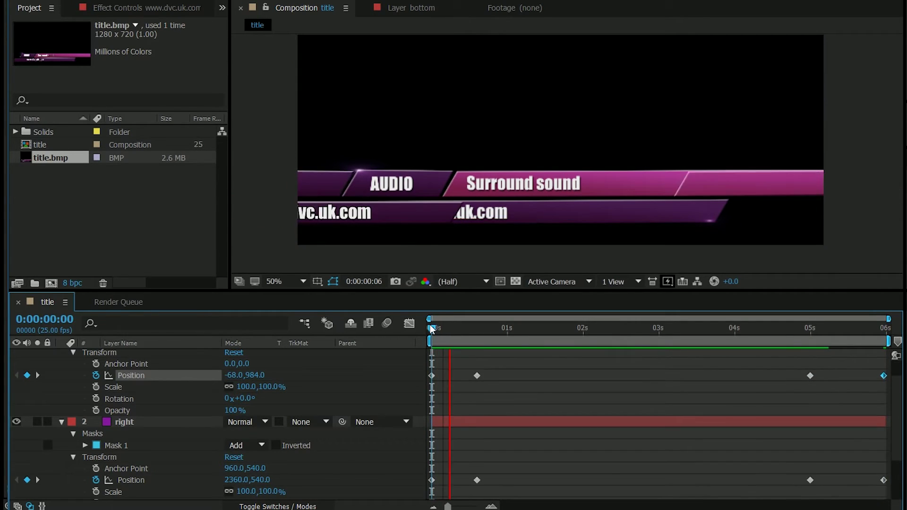
pyautogui.press('space')
pyautogui.press('space')
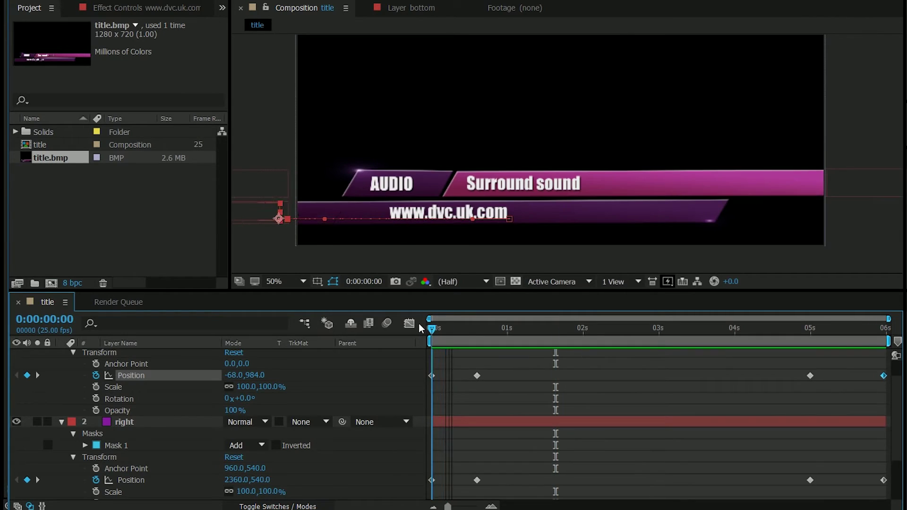
pyautogui.press('space')
pyautogui.press('Home')
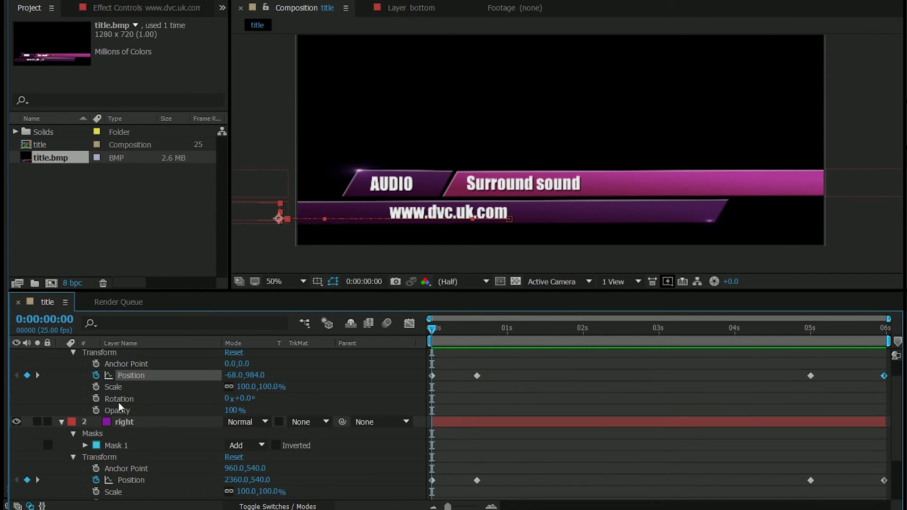
pyautogui.click(62, 422)
pyautogui.click(61, 354)
pyautogui.click(62, 367)
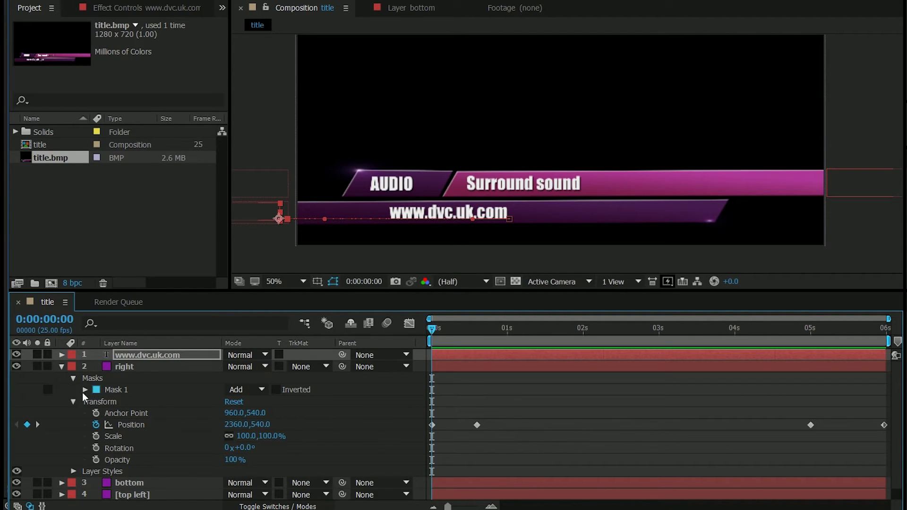
pyautogui.click(64, 367)
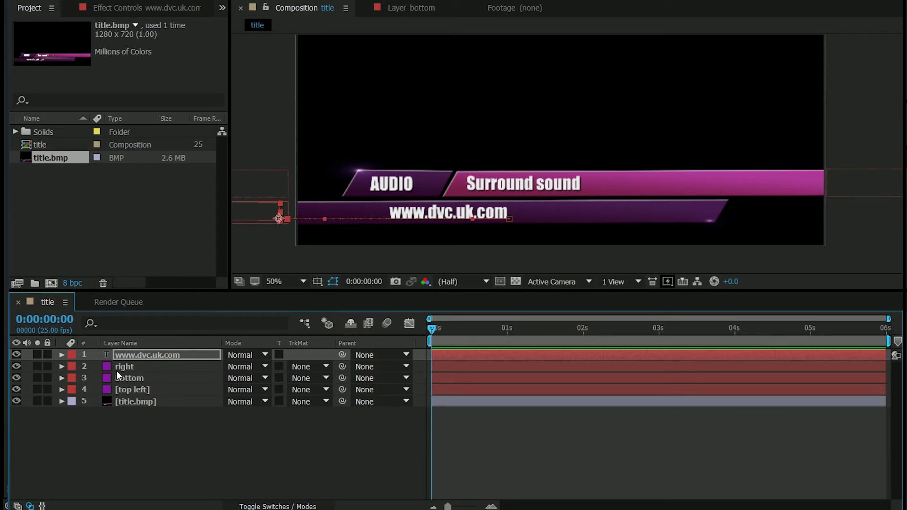
# Step: Show only the keyframed properties of the right layer and hide them again
pyautogui.click(129, 366)
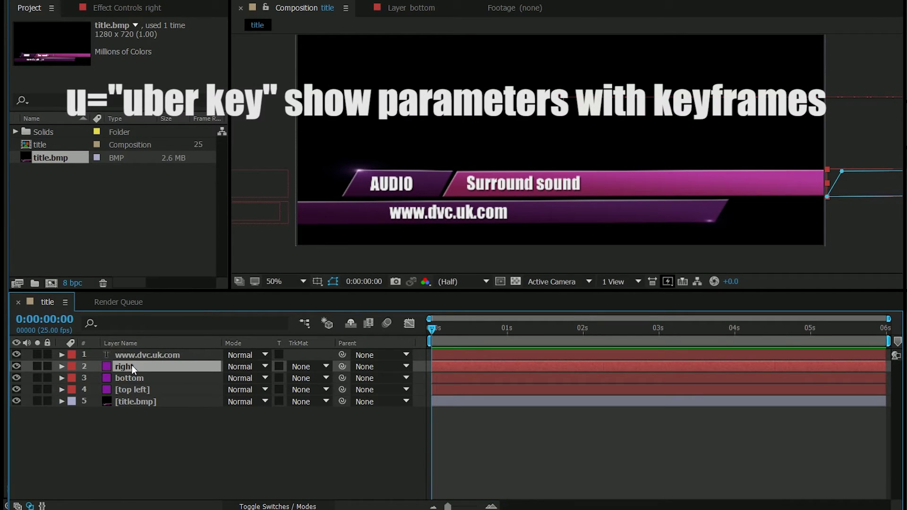
pyautogui.press('u')
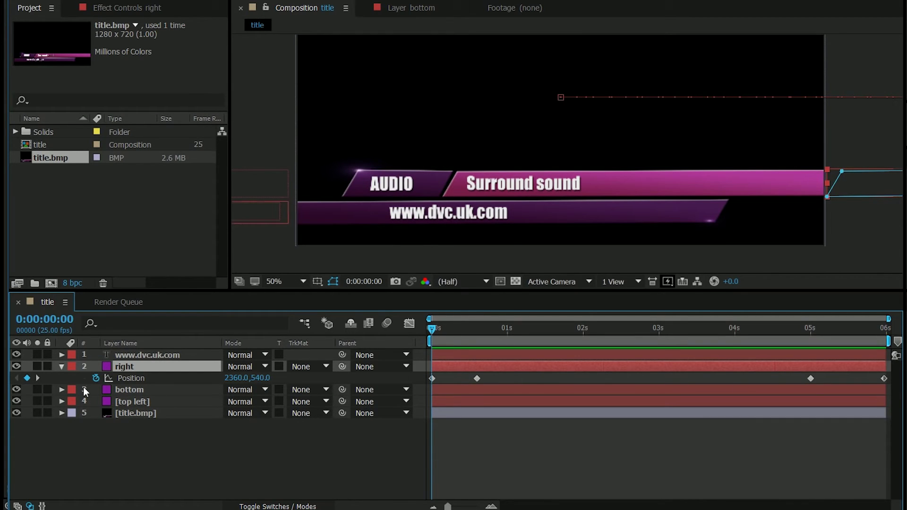
pyautogui.press('u')
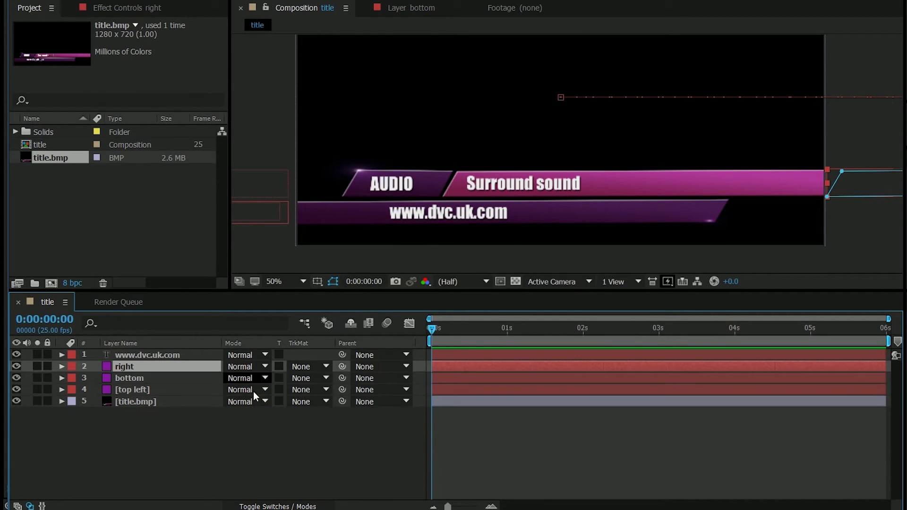
pyautogui.press('u')
pyautogui.press('u')
pyautogui.hotkey('ctrl', 'Up')
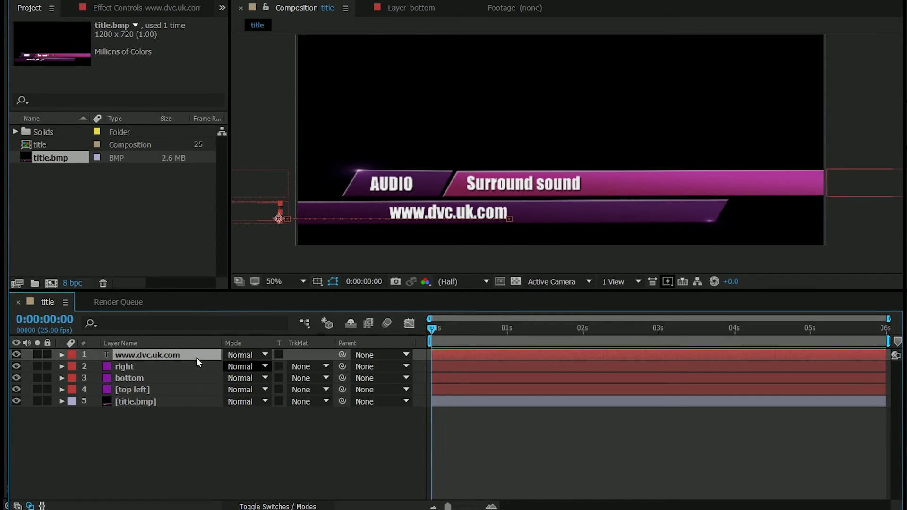
pyautogui.click(471, 208)
pyautogui.write('u')
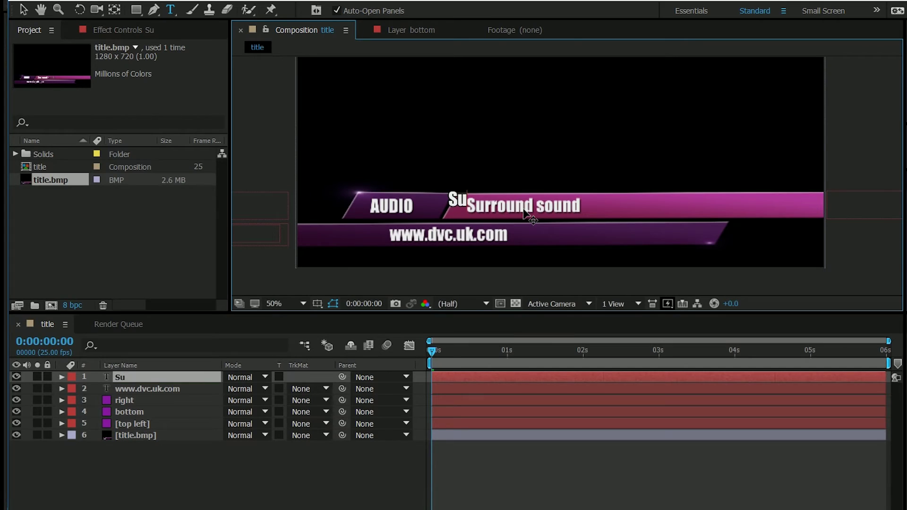
pyautogui.write('rround Sound')
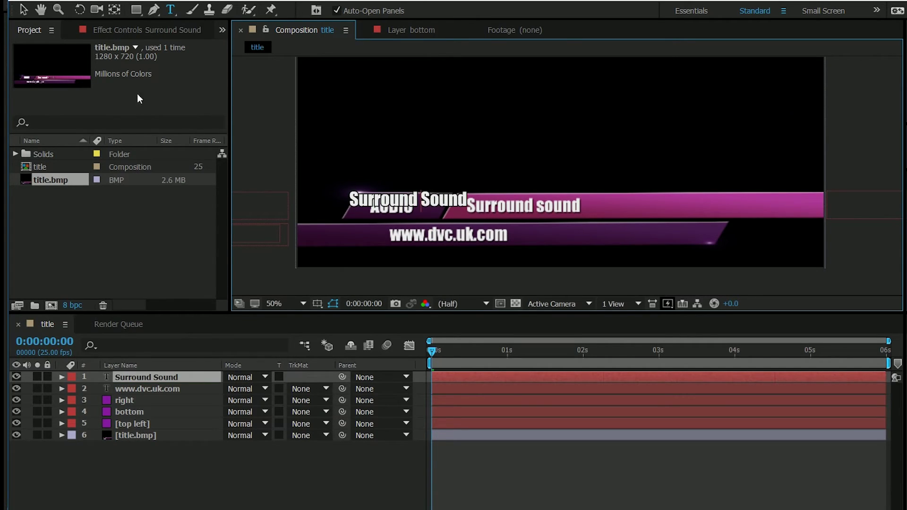
# Step: Place the Surround Sound text over the original words at about 1040, 878 and hide the title.bmp layer
pyautogui.click(23, 9)
pyautogui.moveTo(425, 199); pyautogui.dragTo(542, 198)
pyautogui.scroll(3, 543, 198)
pyautogui.press('h')
pyautogui.moveTo(578, 141); pyautogui.dragTo(659, 36)
pyautogui.press('v')
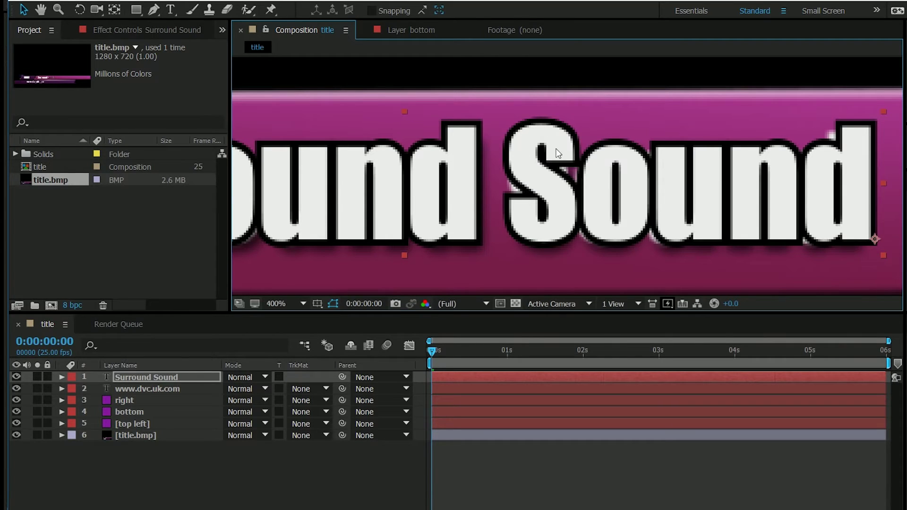
pyautogui.click(16, 436)
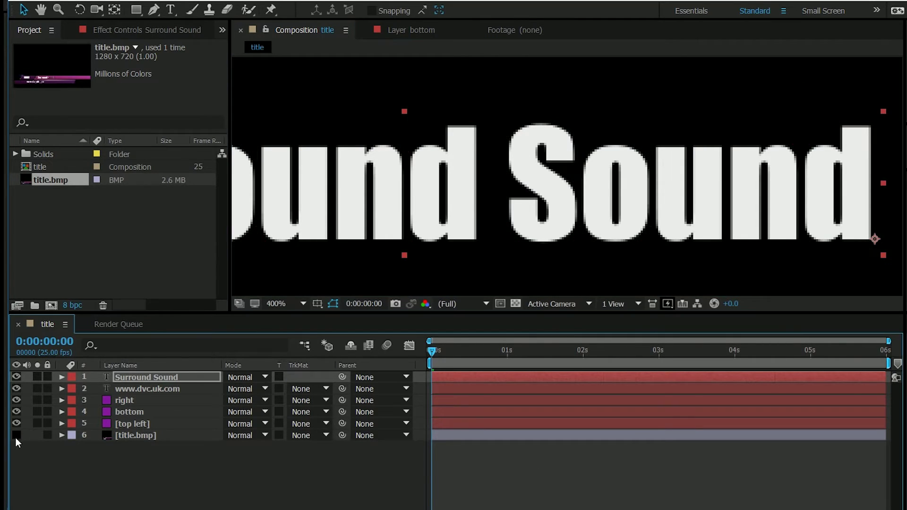
# Step: At 0:00:01:18, set the Surround Sound text's fill colour to white (FFFFFF) and its stroke colour to black
pyautogui.click(563, 351)
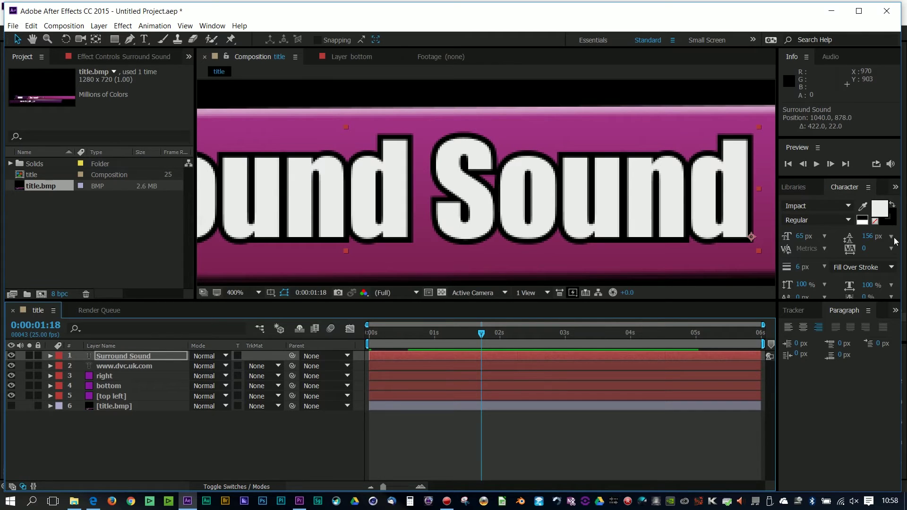
pyautogui.click(878, 210)
pyautogui.moveTo(132, 62); pyautogui.dragTo(16, 29)
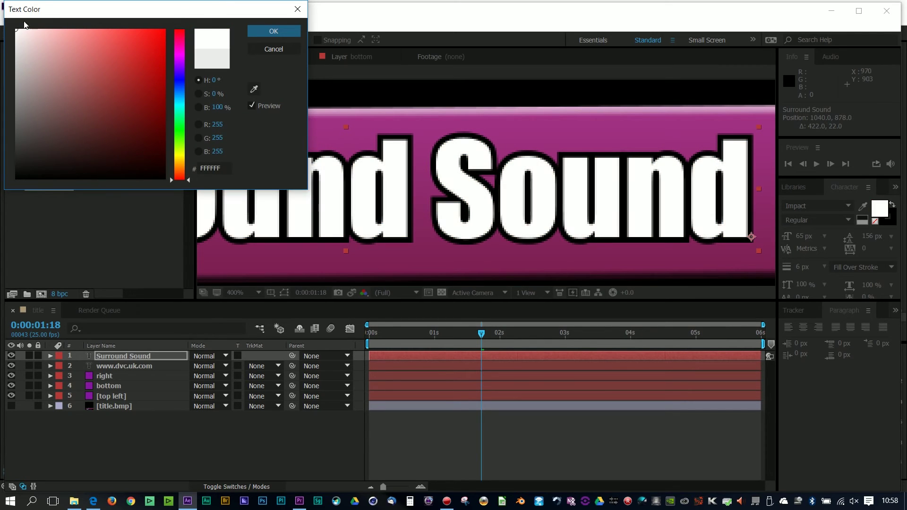
pyautogui.click(264, 31)
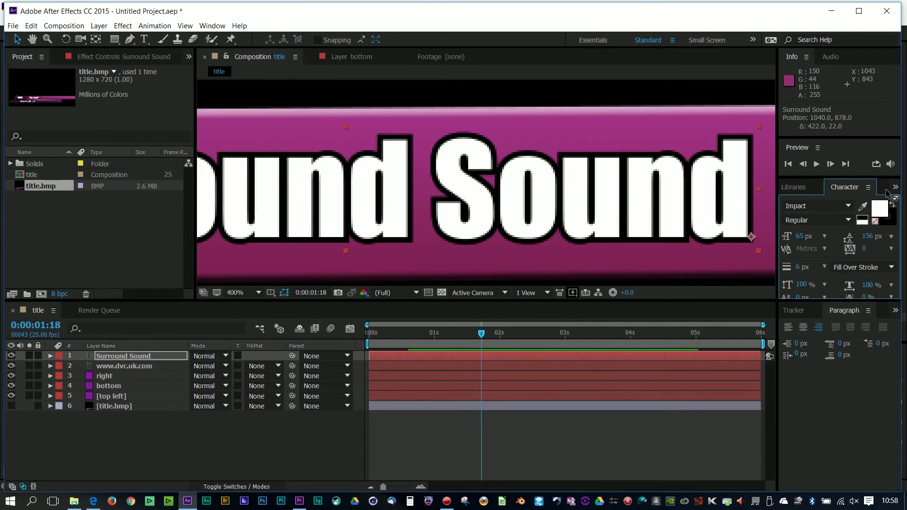
pyautogui.click(892, 228)
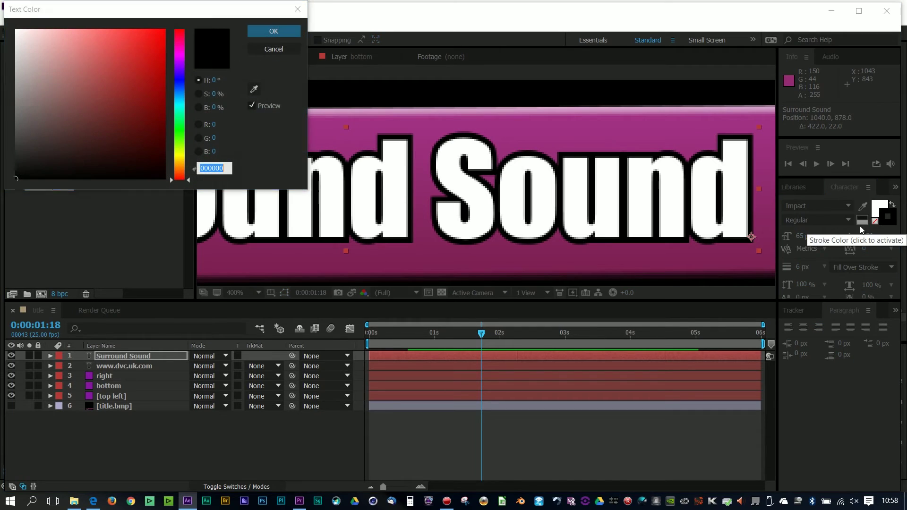
pyautogui.click(125, 124)
pyautogui.moveTo(125, 124)
pyautogui.mouseDown()
pyautogui.moveTo(117, 85)
pyautogui.moveTo(20, 182)
pyautogui.mouseUp()
pyautogui.click(272, 30)
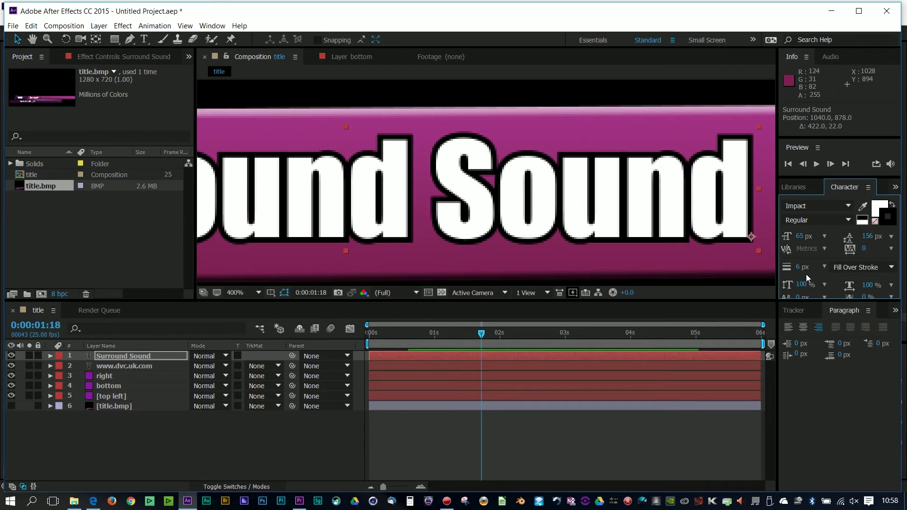
# Step: Try Stroke Over Fill on the Surround Sound text, set the stroke width to 4 px and return to Fill Over Stroke
pyautogui.moveTo(795, 269); pyautogui.dragTo(797, 267)
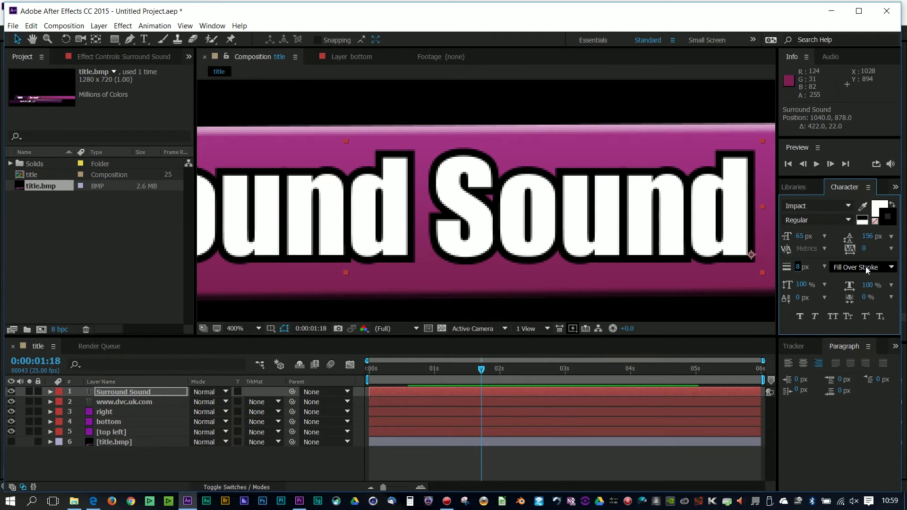
pyautogui.click(866, 268)
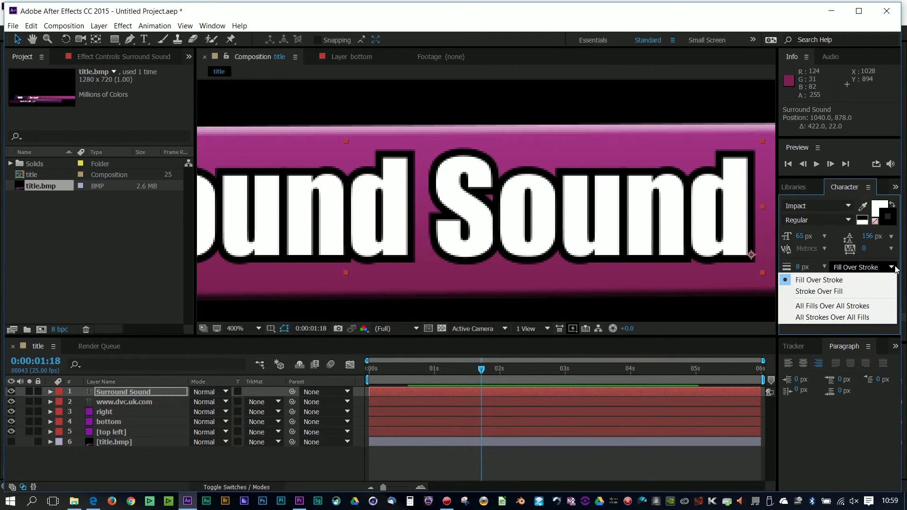
pyautogui.click(860, 295)
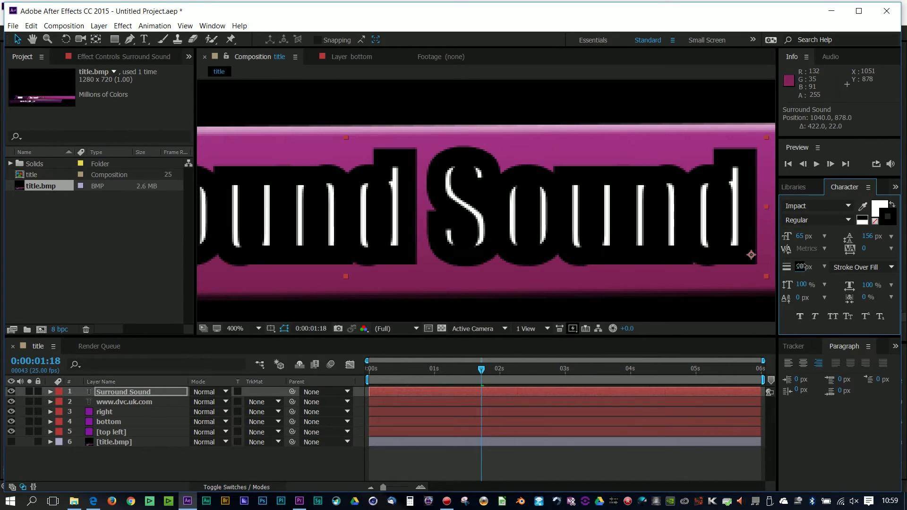
pyautogui.moveTo(798, 267); pyautogui.dragTo(798, 266)
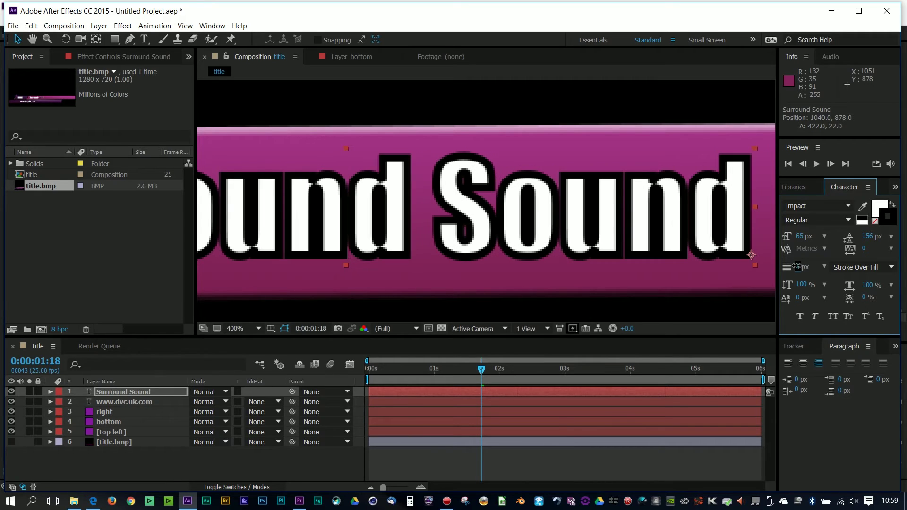
pyautogui.click(847, 267)
pyautogui.click(836, 278)
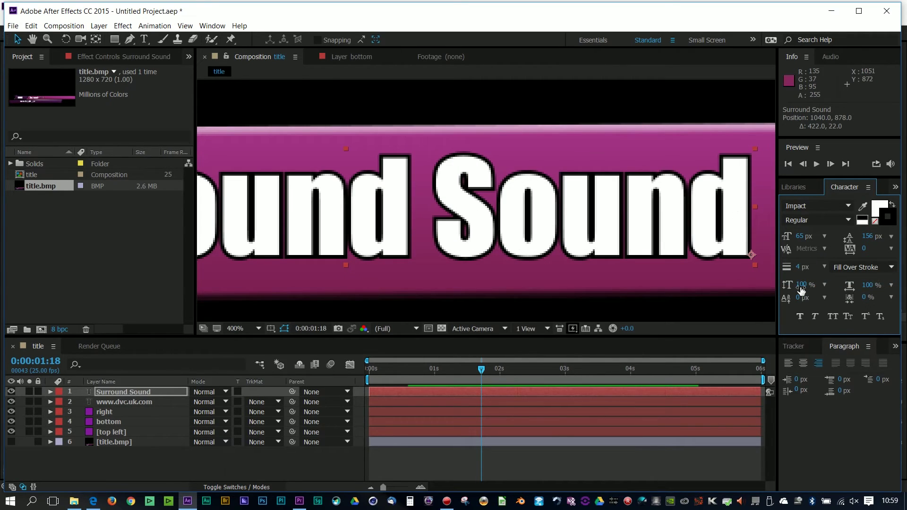
pyautogui.moveTo(801, 266); pyautogui.dragTo(802, 267)
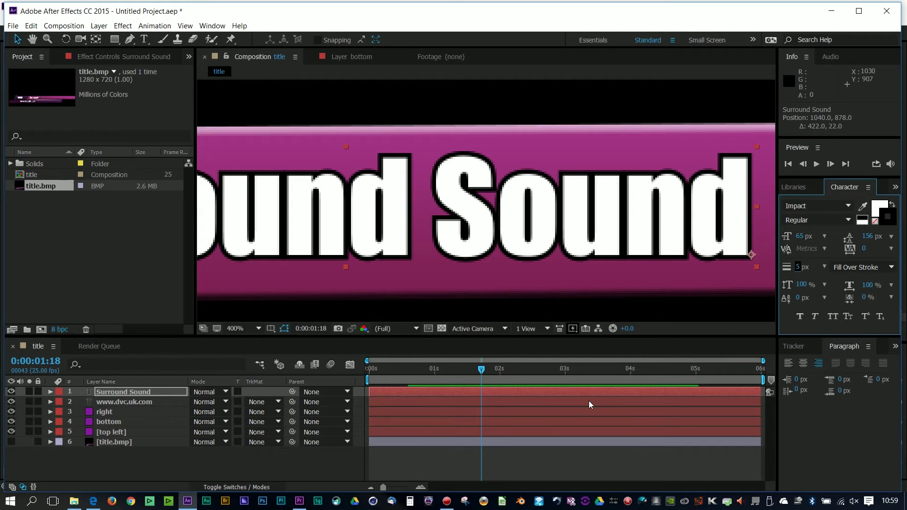
pyautogui.click(517, 402)
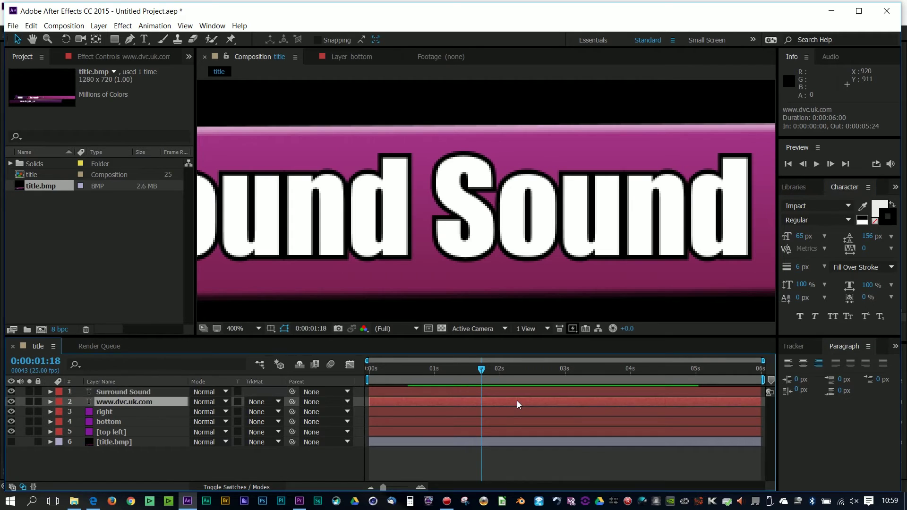
pyautogui.click(612, 392)
pyautogui.moveTo(802, 267); pyautogui.dragTo(797, 269)
pyautogui.click(489, 277)
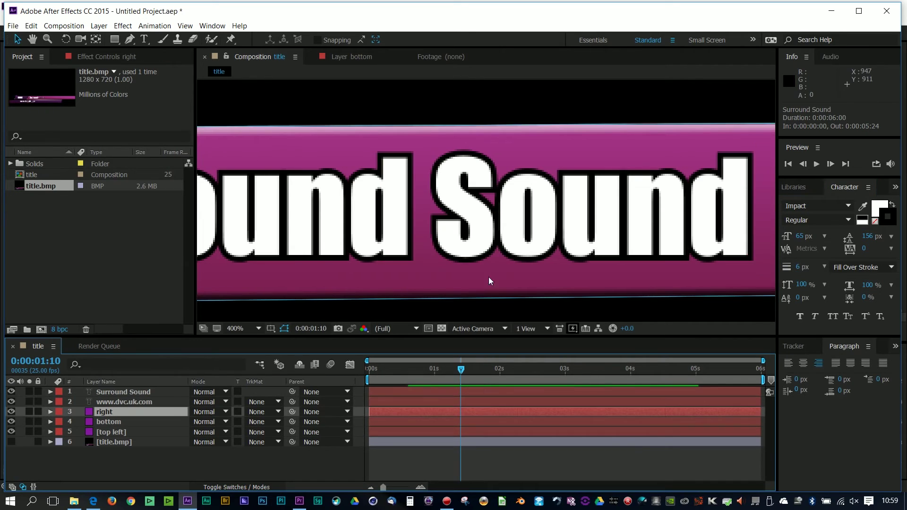
pyautogui.scroll(-4, 493, 246)
pyautogui.click(452, 365)
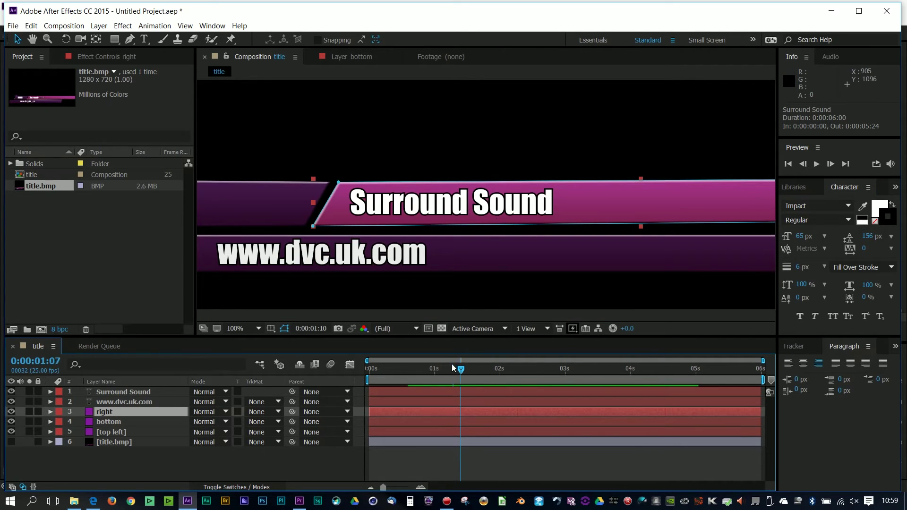
pyautogui.moveTo(452, 364)
pyautogui.mouseDown()
pyautogui.moveTo(376, 368)
pyautogui.moveTo(450, 370)
pyautogui.mouseUp()
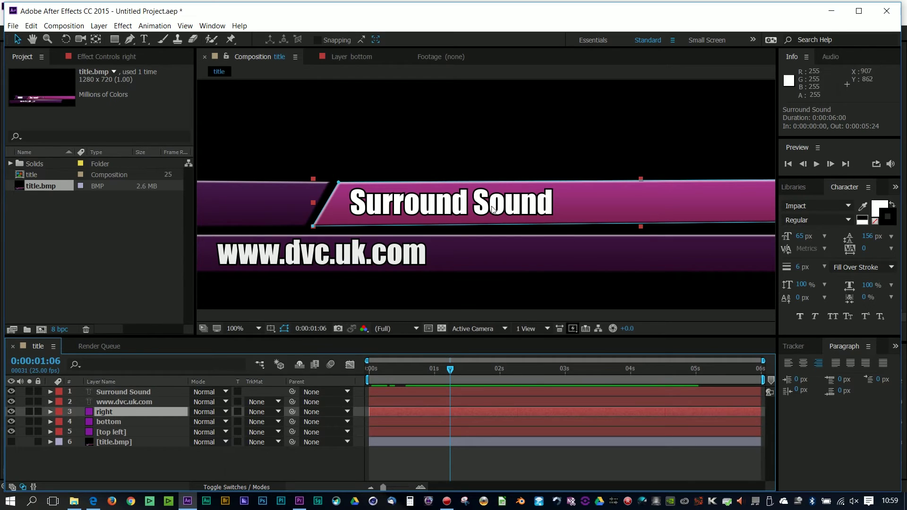
pyautogui.scroll(-2, 502, 217)
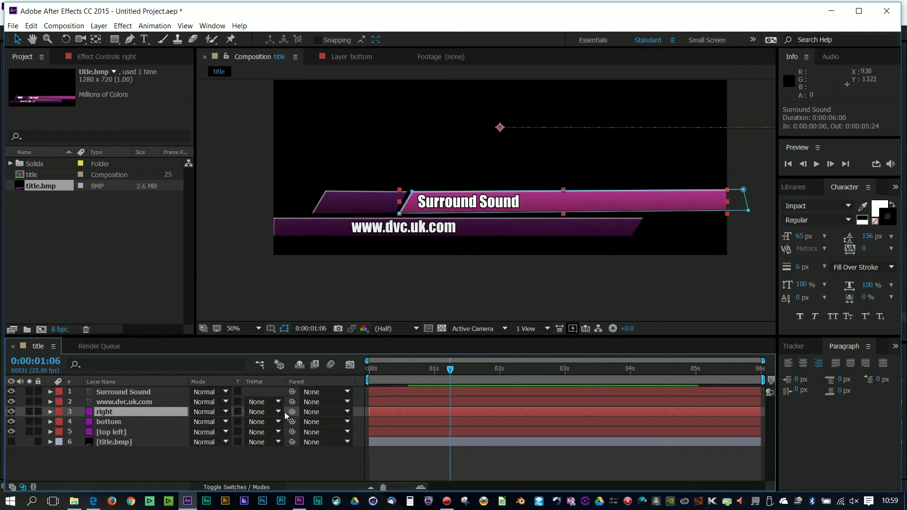
pyautogui.click(124, 402)
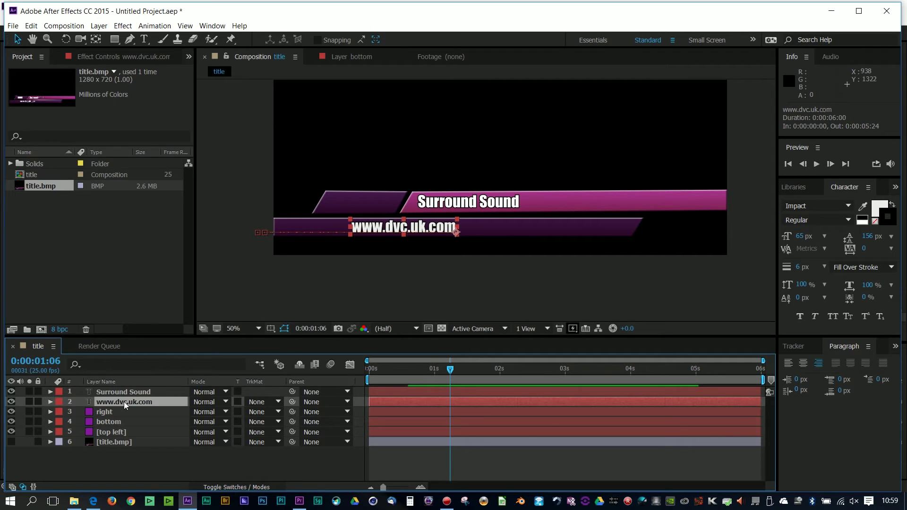
pyautogui.press('p')
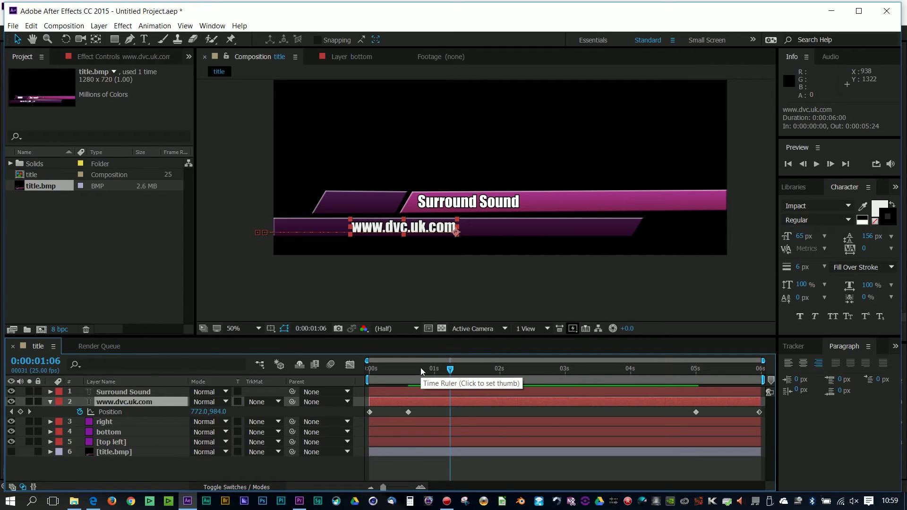
pyautogui.moveTo(421, 368); pyautogui.dragTo(409, 370)
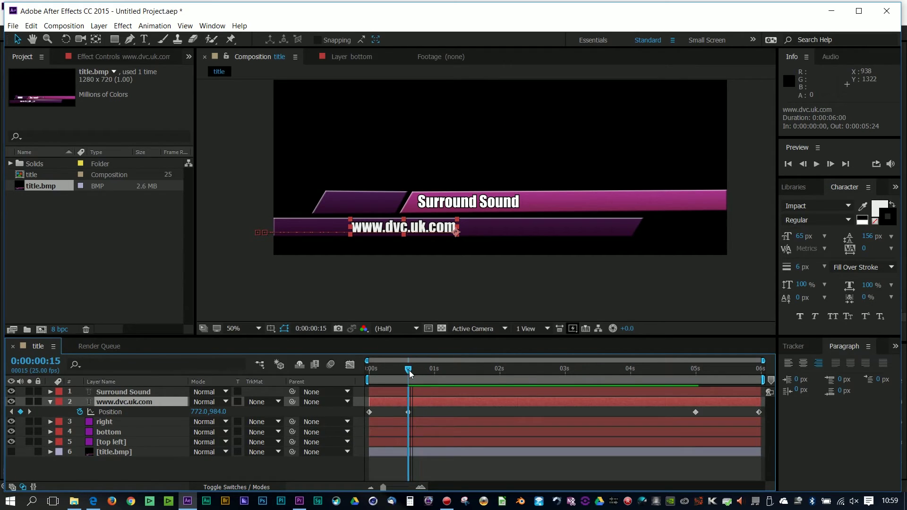
# Step: Keyframe the Surround Sound layer's Position at 0:00:00:15, and at 0:00:00:00 place it beyond the frame's right edge at 2380, 878
pyautogui.click(156, 392)
pyautogui.click(50, 391)
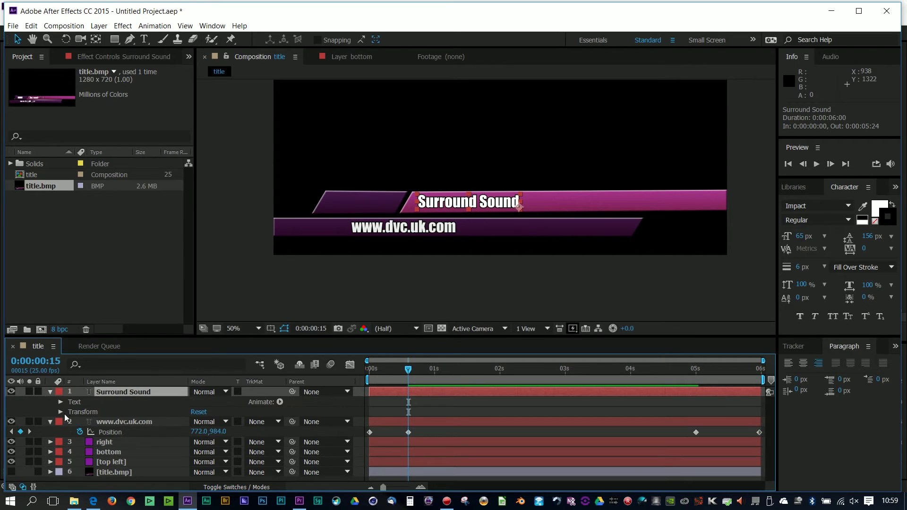
pyautogui.click(60, 411)
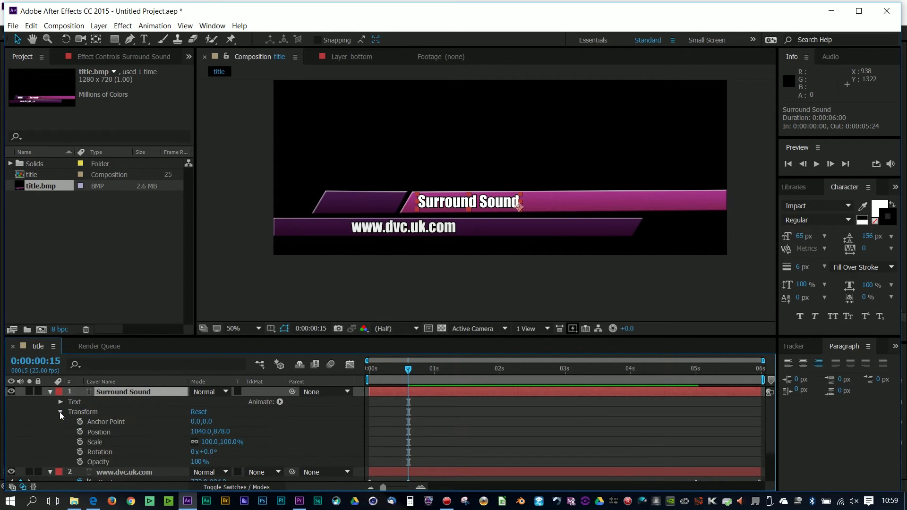
pyautogui.click(80, 432)
pyautogui.moveTo(409, 369); pyautogui.dragTo(369, 369)
pyautogui.moveTo(203, 432); pyautogui.dragTo(283, 432)
# Step: Add a holding Position keyframe for Surround Sound at 5 seconds and slide the text beyond the frame's right edge at 0:00:05:24
pyautogui.click(679, 371)
pyautogui.moveTo(680, 372); pyautogui.dragTo(761, 370)
pyautogui.click(21, 432)
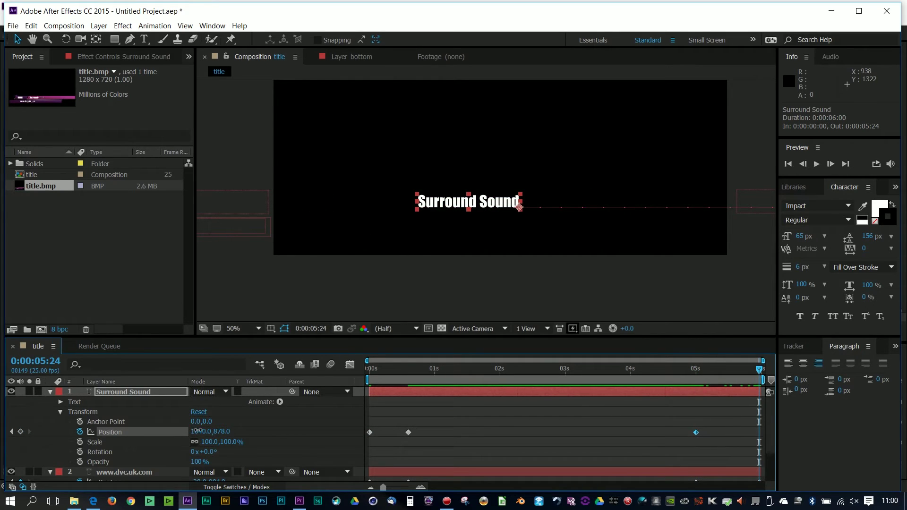
pyautogui.moveTo(200, 432); pyautogui.dragTo(281, 433)
# Step: Play back the title animation to check the Surround Sound movement, and collapse that layer's properties
pyautogui.press('space')
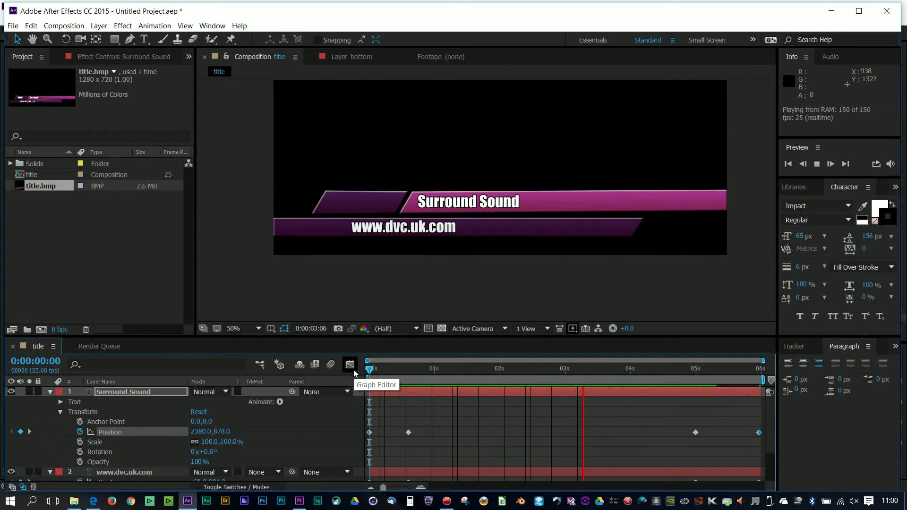
pyautogui.press('space')
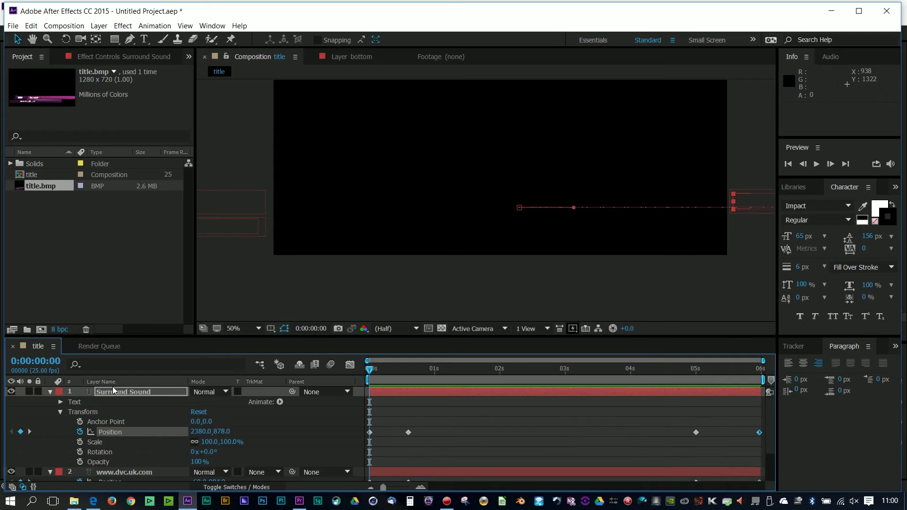
pyautogui.click(50, 391)
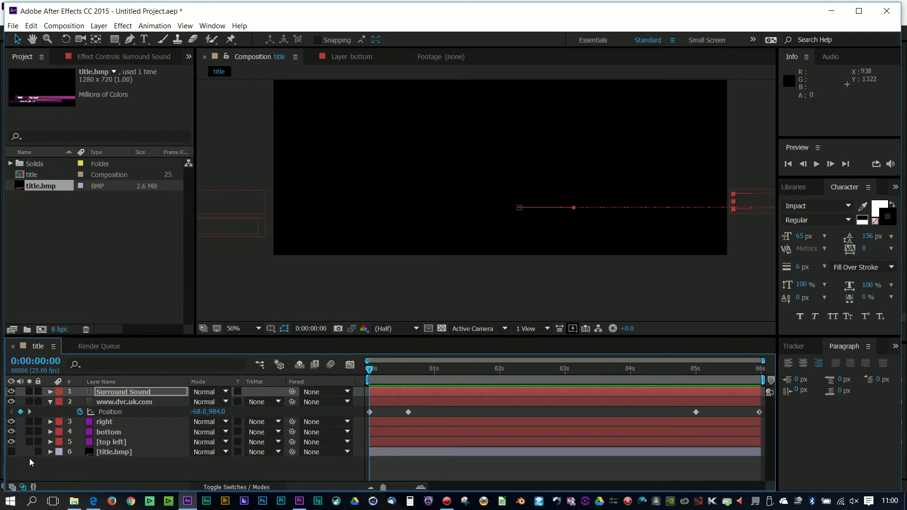
# Step: Show the title.bmp layer again and create a text layer reading "AUDIO" near the original word
pyautogui.click(11, 452)
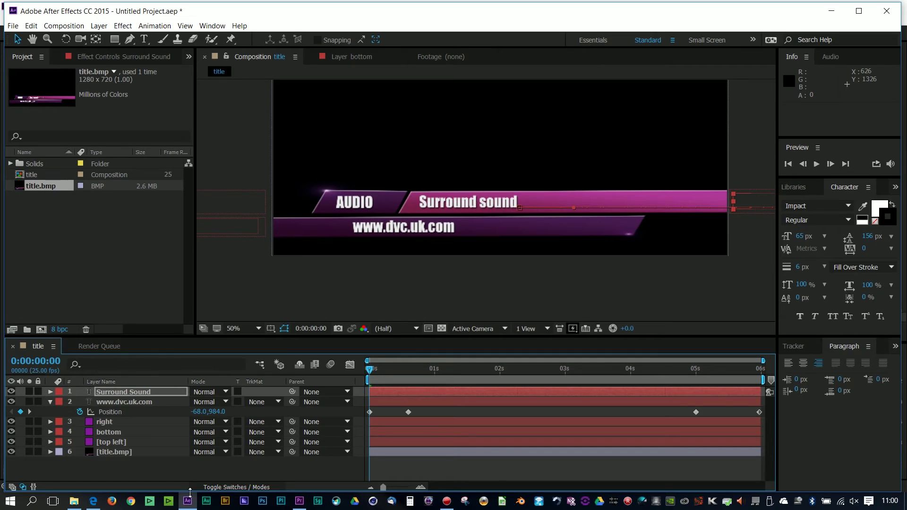
pyautogui.click(122, 394)
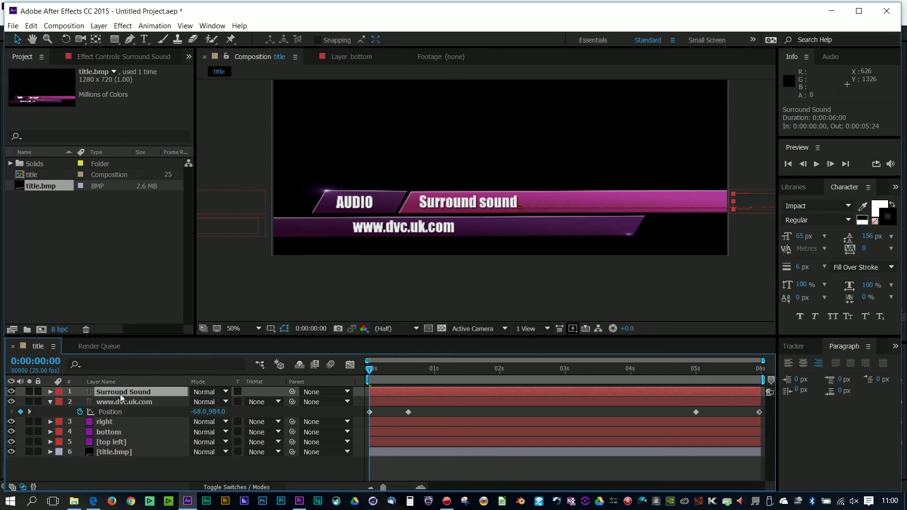
pyautogui.click(144, 39)
pyautogui.click(378, 212)
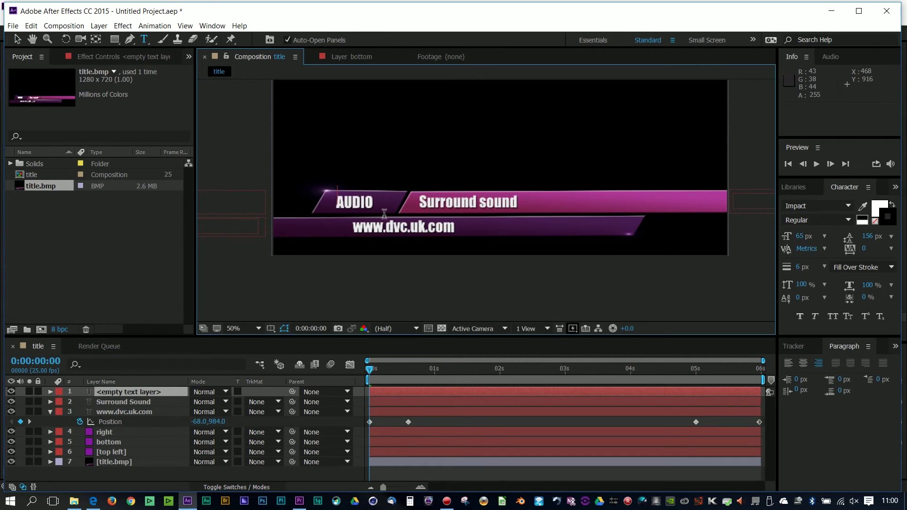
pyautogui.write('AUDIO')
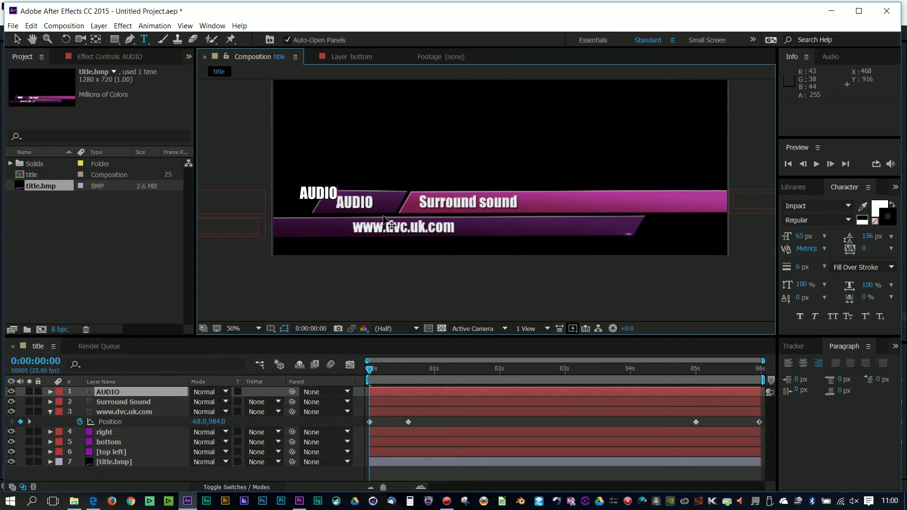
# Step: Move the AUDIO text over the original word in the short purple bar, and toggle the view refresh off and back on
pyautogui.click(18, 40)
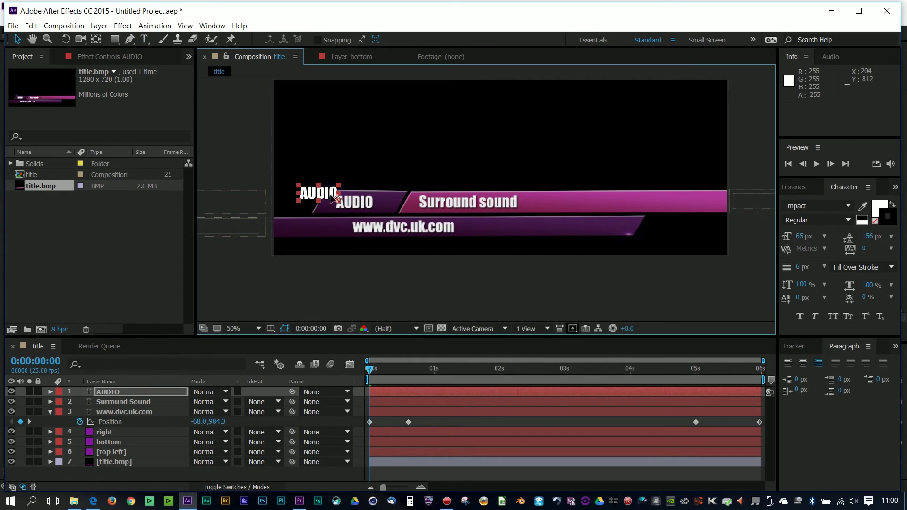
pyautogui.moveTo(322, 198); pyautogui.dragTo(357, 208)
pyautogui.press('capslock')
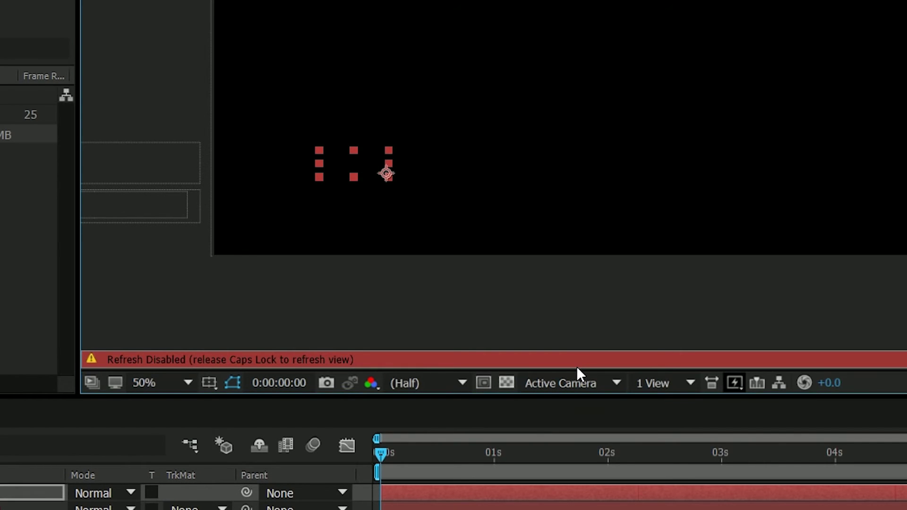
pyautogui.press('capslock')
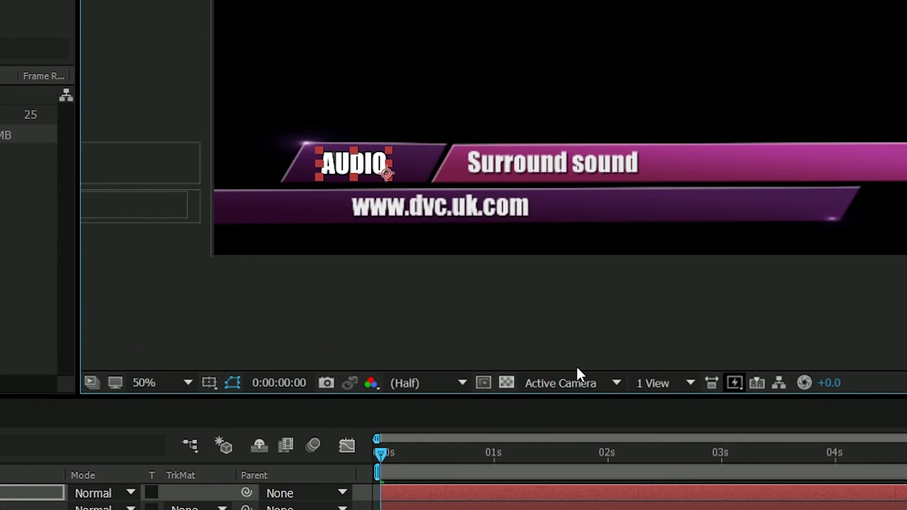
# Step: Try repositioning the AUDIO text with the view refresh disabled and with it re-enabled
pyautogui.doubleClick(354, 163)
pyautogui.press('capslock')
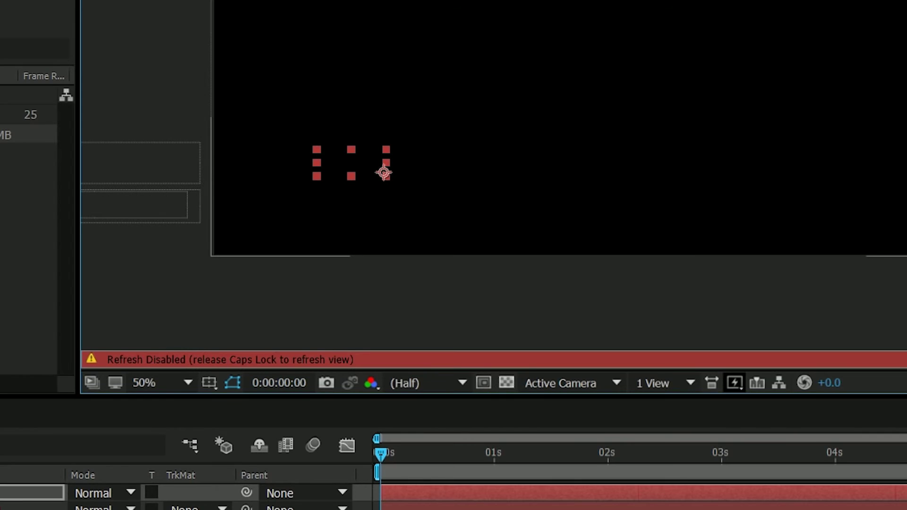
pyautogui.click(365, 165)
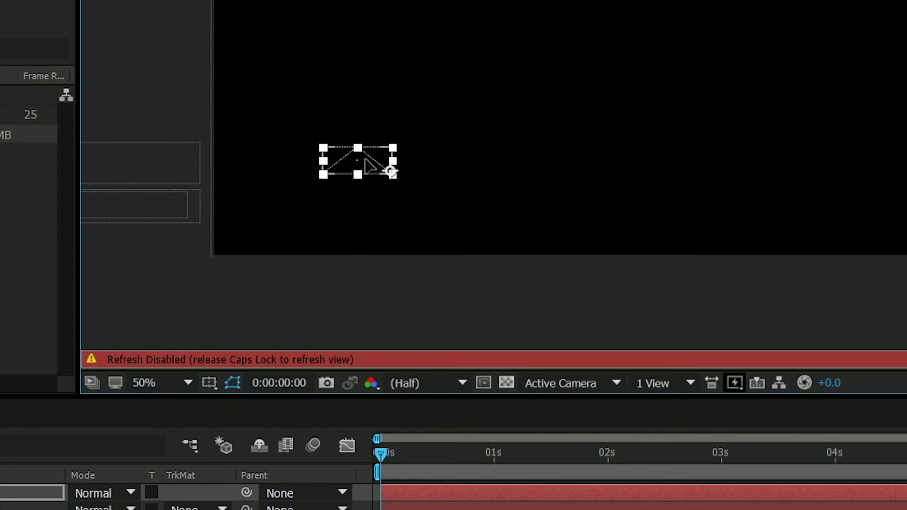
pyautogui.moveTo(367, 160); pyautogui.dragTo(359, 163)
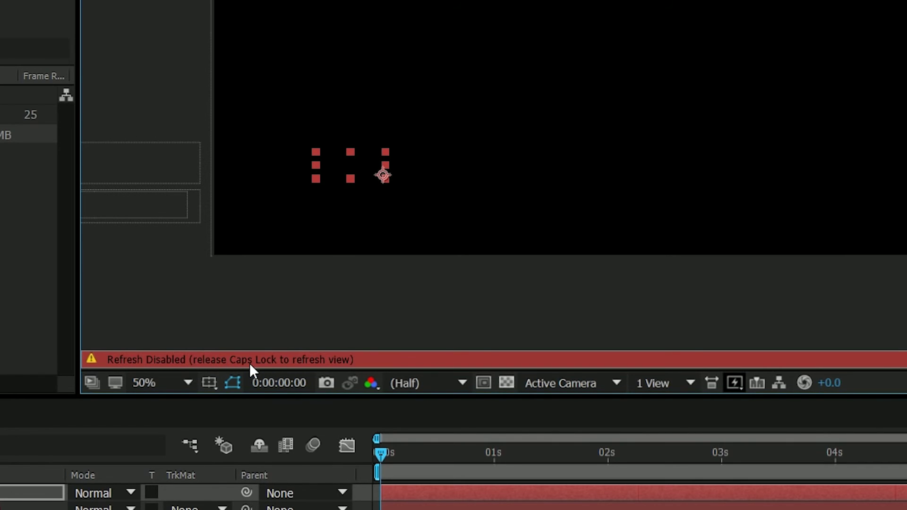
pyautogui.press('capslock')
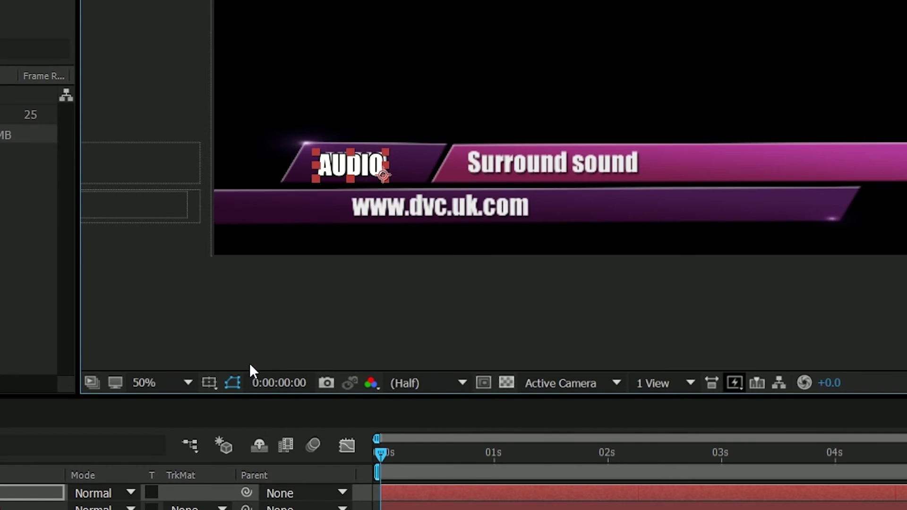
pyautogui.moveTo(363, 170); pyautogui.dragTo(368, 168)
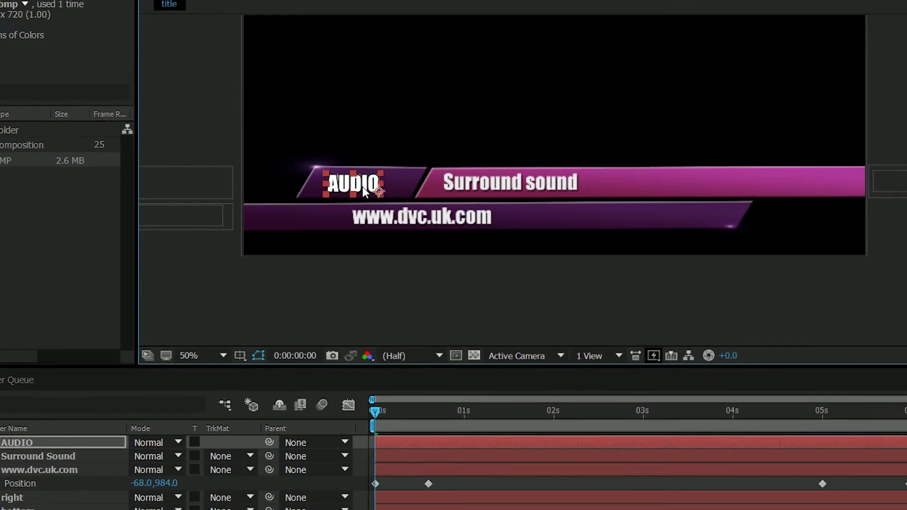
pyautogui.press('capslock')
pyautogui.press('capslock')
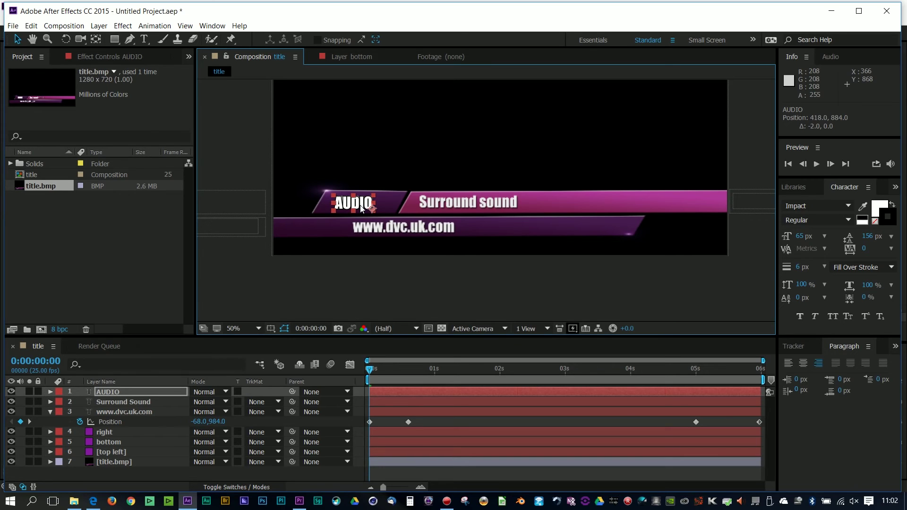
pyautogui.press('capslock')
pyautogui.press('capslock')
# Step: Place the AUDIO text over the original word at 422, 882, with the view refresh turned on
pyautogui.moveTo(357, 202); pyautogui.dragTo(362, 203)
pyautogui.press('capslock')
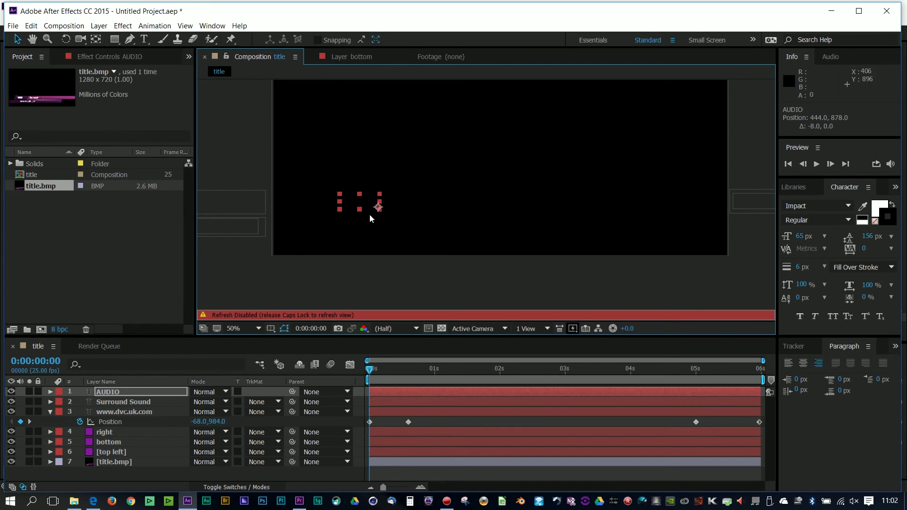
pyautogui.press('capslock')
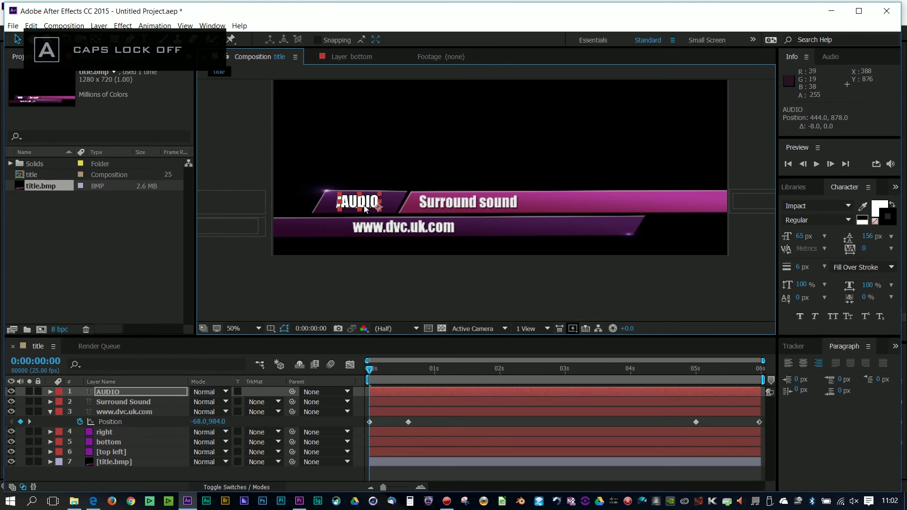
pyautogui.moveTo(364, 207); pyautogui.dragTo(358, 209)
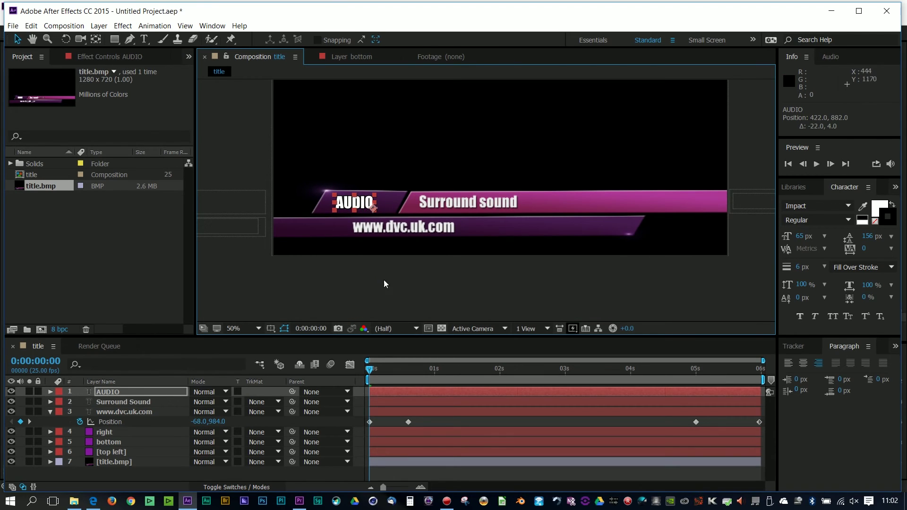
# Step: Look up Position among the AUDIO layer's Transform properties and collapse the layer again
pyautogui.moveTo(372, 367); pyautogui.dragTo(367, 367)
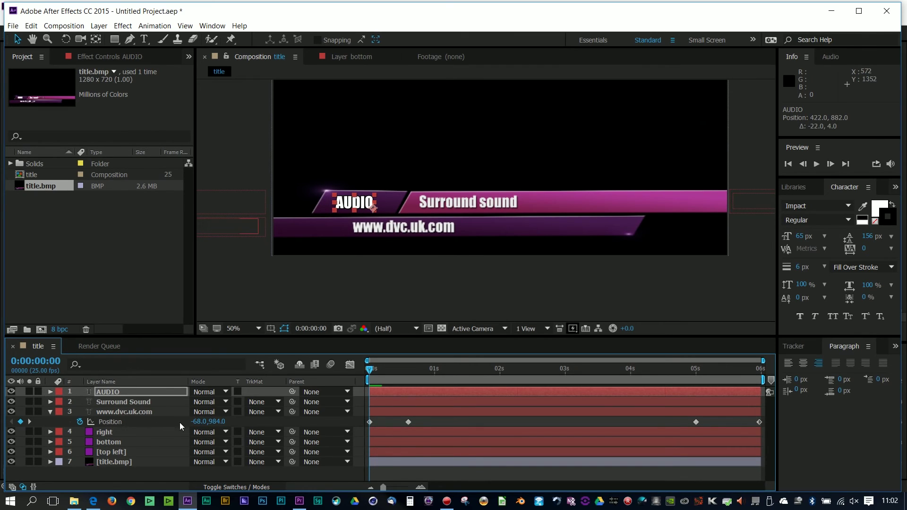
pyautogui.moveTo(292, 431); pyautogui.dragTo(308, 431)
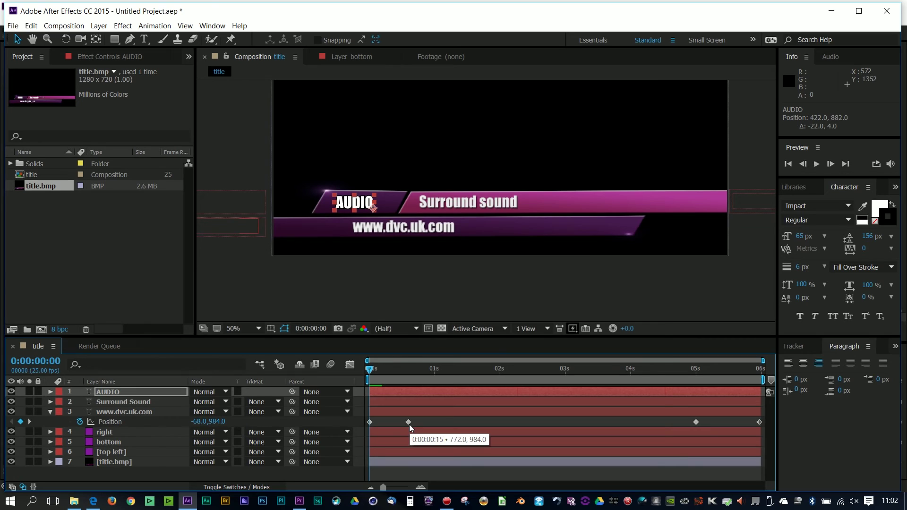
pyautogui.click(50, 392)
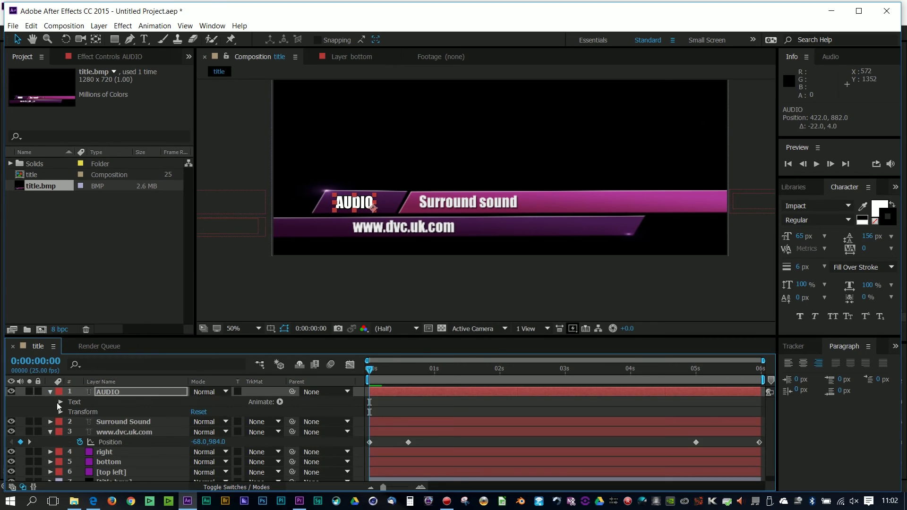
pyautogui.click(61, 413)
pyautogui.click(94, 433)
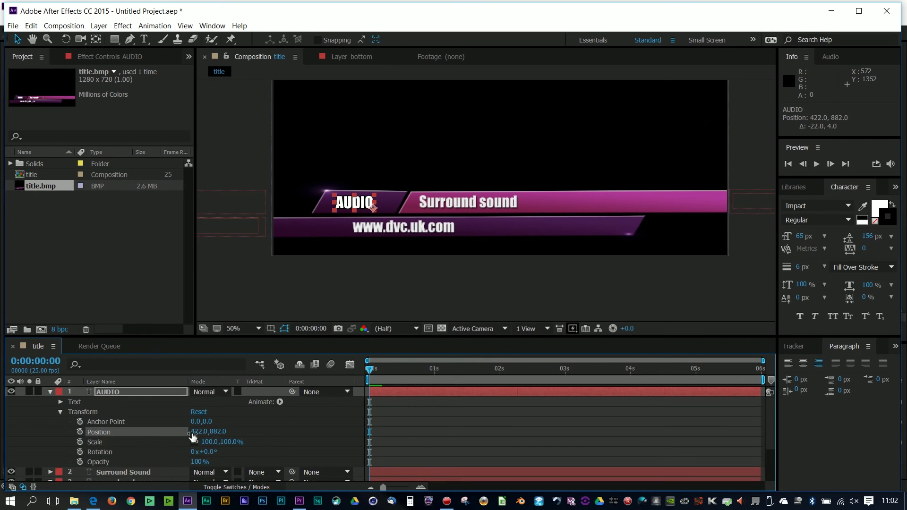
pyautogui.click(49, 392)
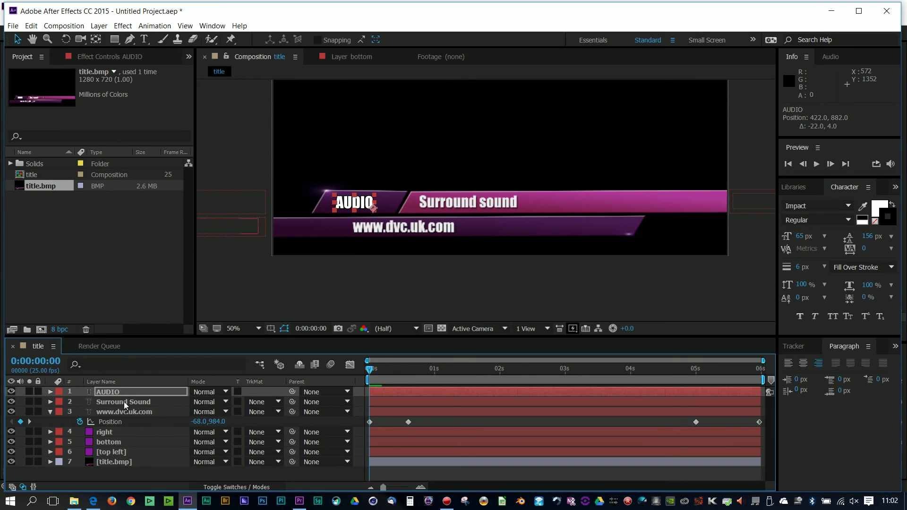
# Step: Switch the AUDIO layer between its Position, Scale and Opacity properties, leaving only Position shown
pyautogui.click(111, 392)
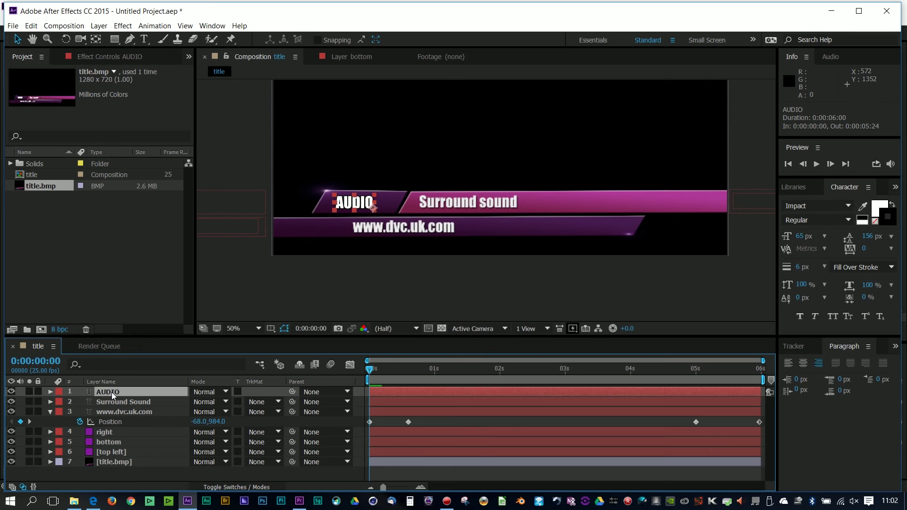
pyautogui.press('p')
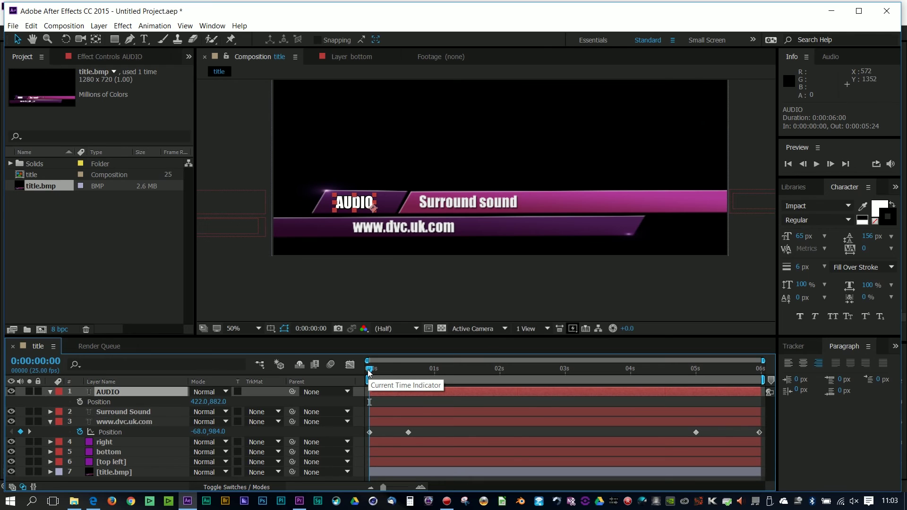
pyautogui.press('End')
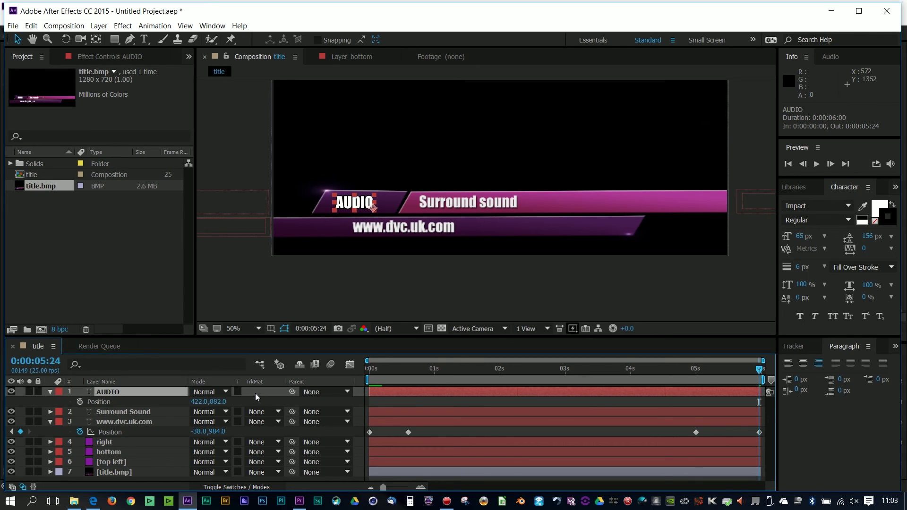
pyautogui.press('s')
pyautogui.press('t')
pyautogui.press('s')
pyautogui.press('t')
pyautogui.press('p')
# Step: Keyframe AUDIO's Position at 0:00:00:15 in its current place, and set its X position to -48 at the first frame
pyautogui.moveTo(411, 369); pyautogui.dragTo(409, 373)
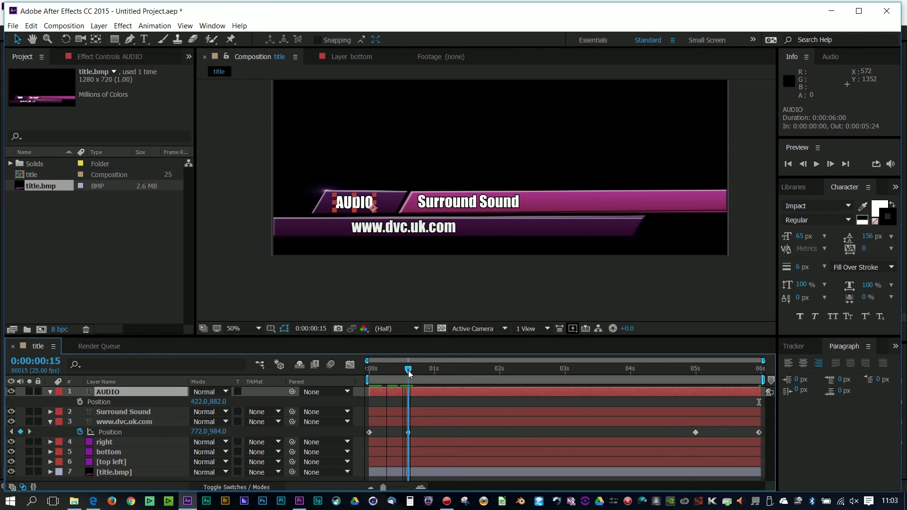
pyautogui.click(80, 402)
pyautogui.click(382, 373)
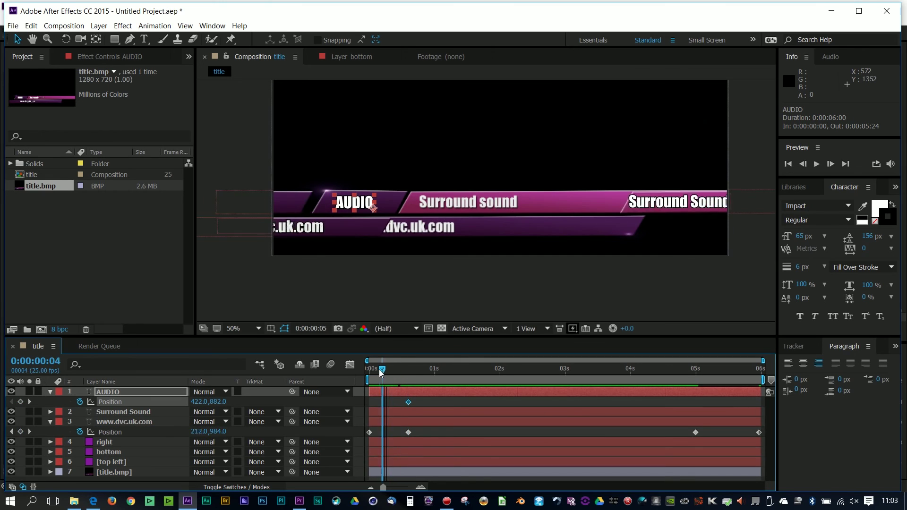
pyautogui.moveTo(382, 373); pyautogui.dragTo(369, 373)
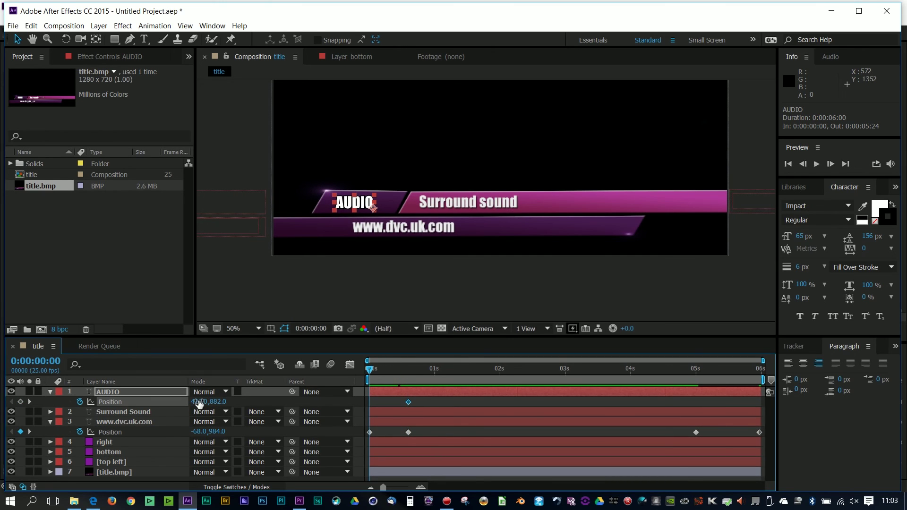
pyautogui.moveTo(198, 403); pyautogui.dragTo(170, 402)
# Step: Add a holding Position keyframe for AUDIO at 0:00:05:00 and slide the text out past the frame's left edge at 0:00:05:24
pyautogui.click(679, 369)
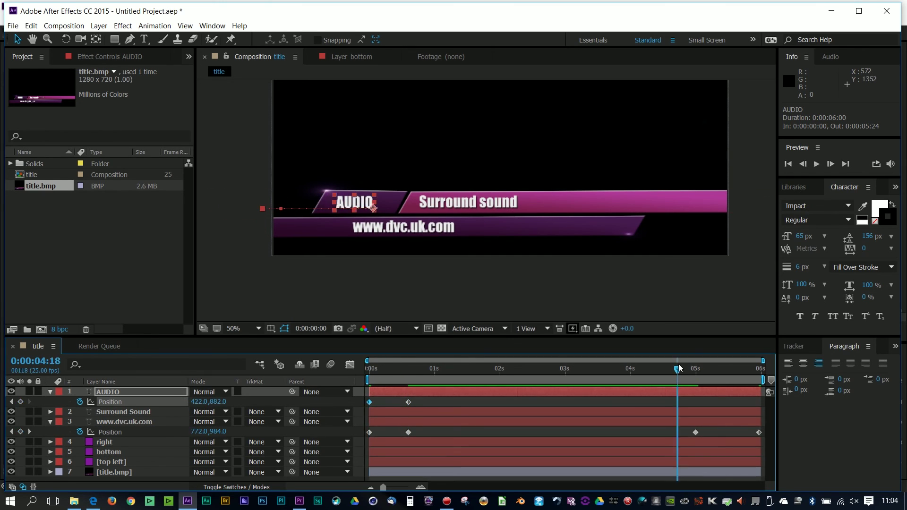
pyautogui.moveTo(679, 369); pyautogui.dragTo(696, 369)
pyautogui.click(21, 402)
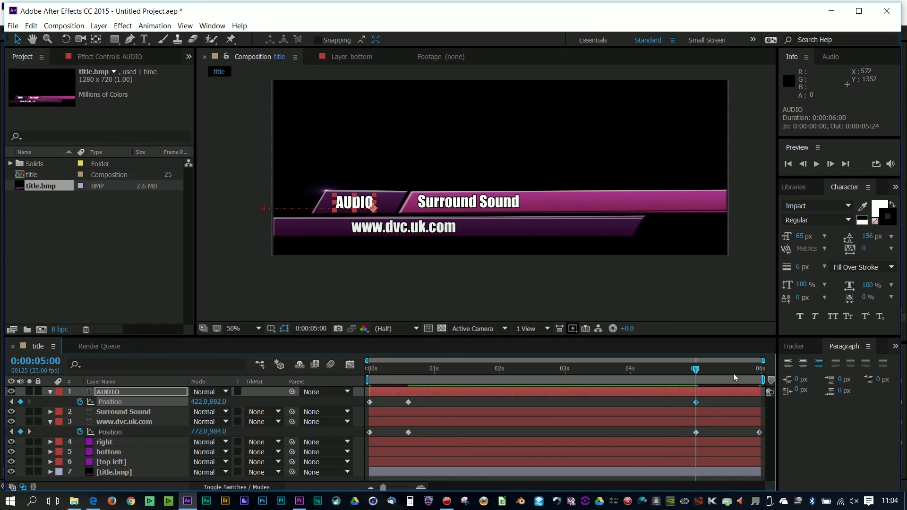
pyautogui.press('End')
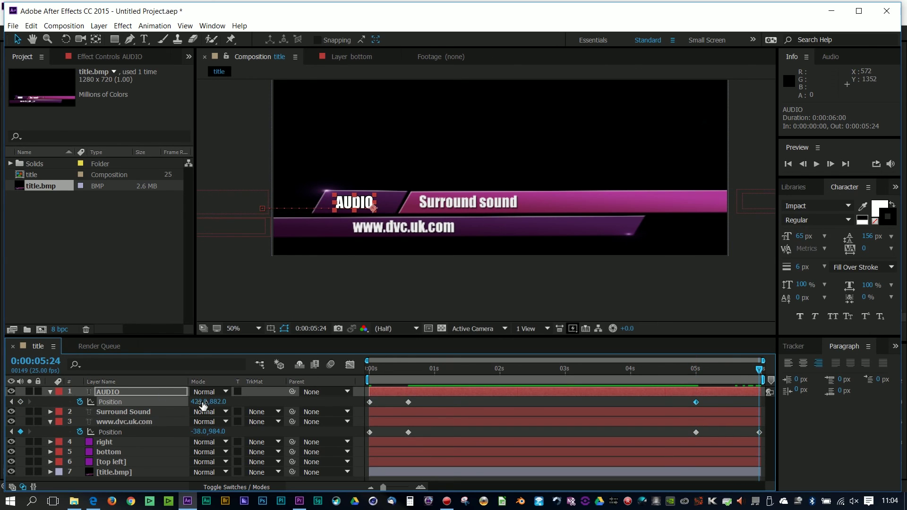
pyautogui.moveTo(203, 405); pyautogui.dragTo(123, 406)
# Step: Preview the title animation from the first frame and stop the playback
pyautogui.press('Home')
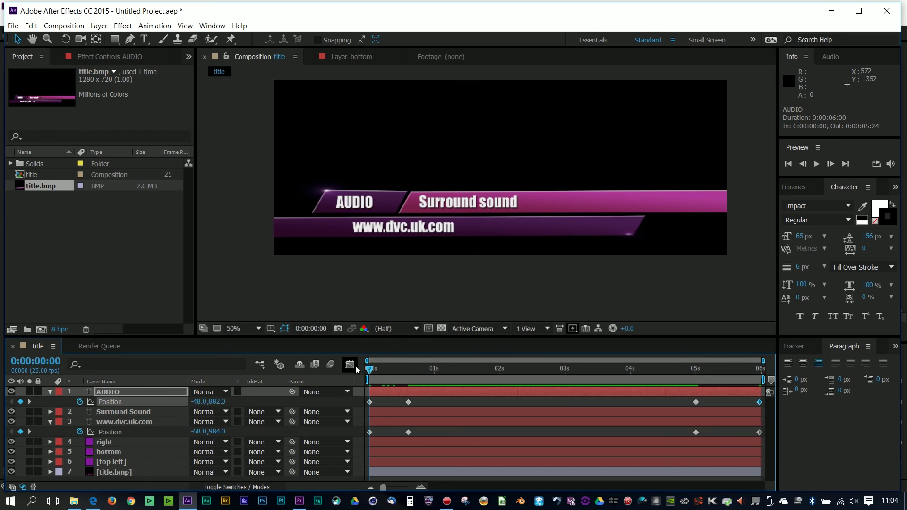
pyautogui.press('space')
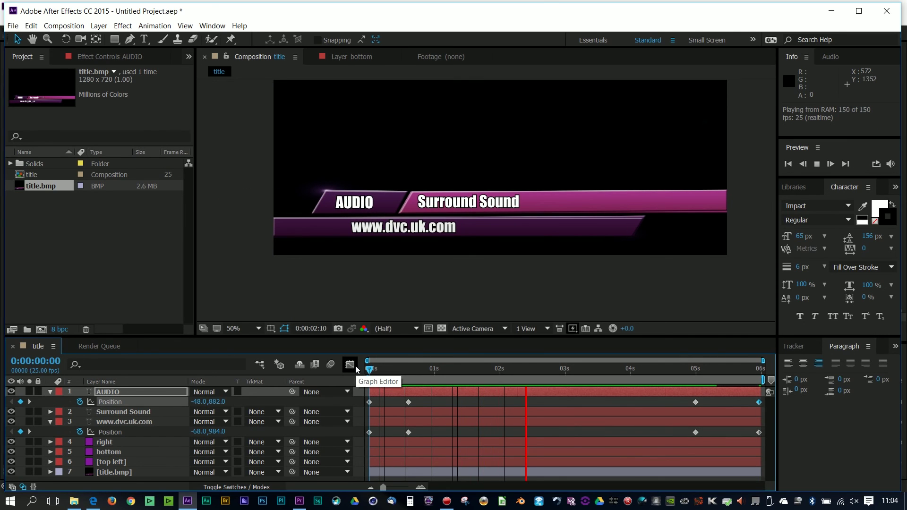
pyautogui.press('space')
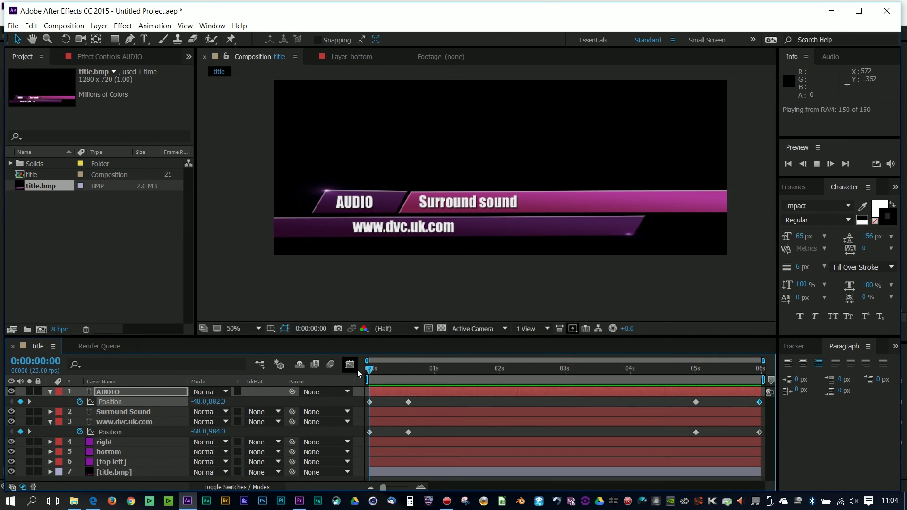
pyautogui.press('space')
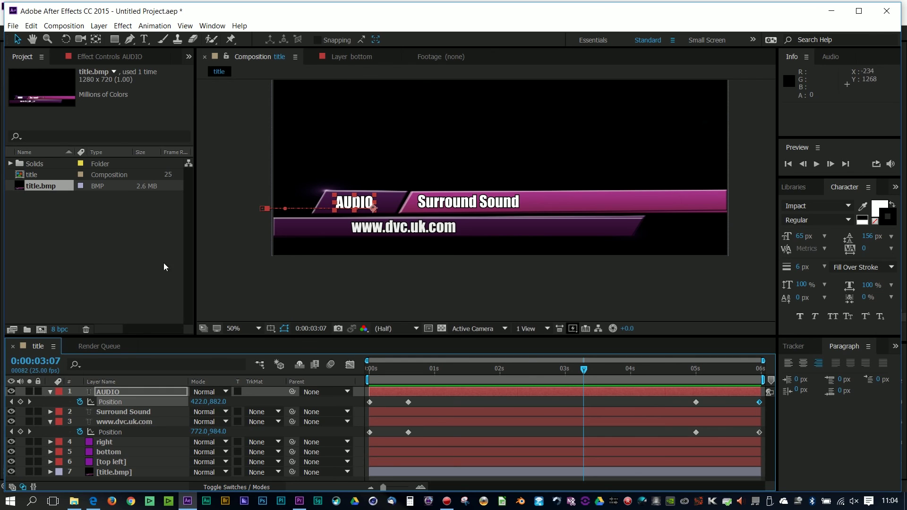
# Step: Start saving the project and create a folder named "ae projects" inside the training folder
pyautogui.click(13, 26)
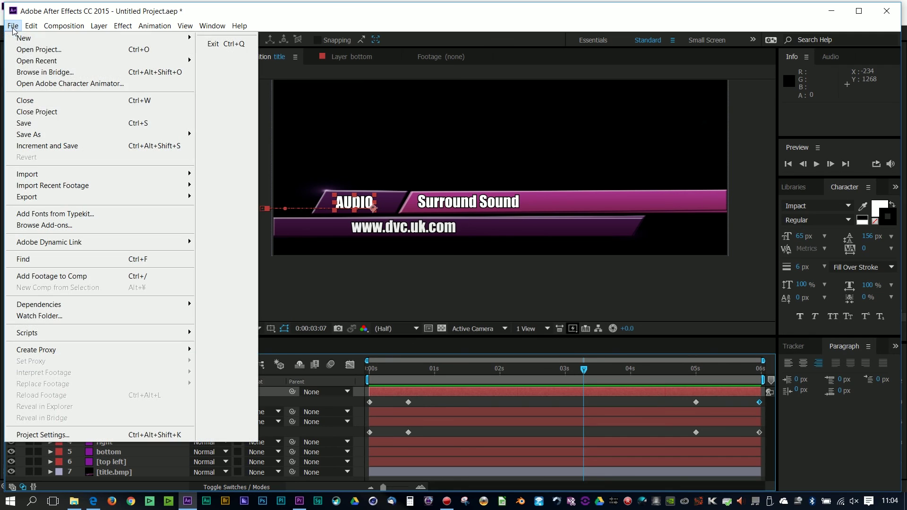
pyautogui.click(26, 124)
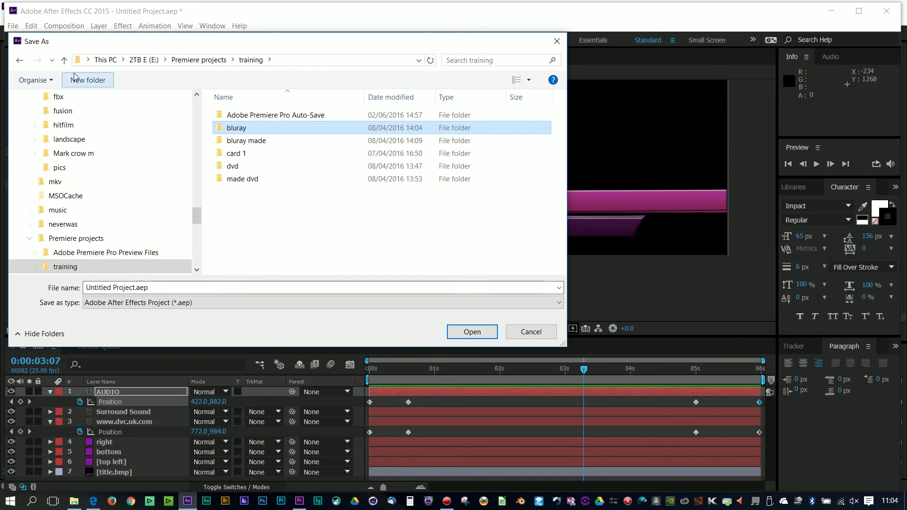
pyautogui.click(89, 80)
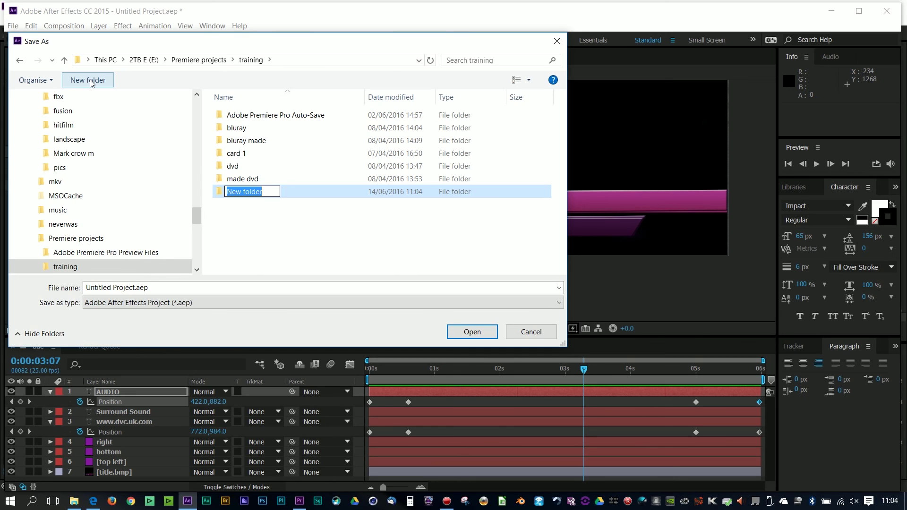
pyautogui.write('ae projo')
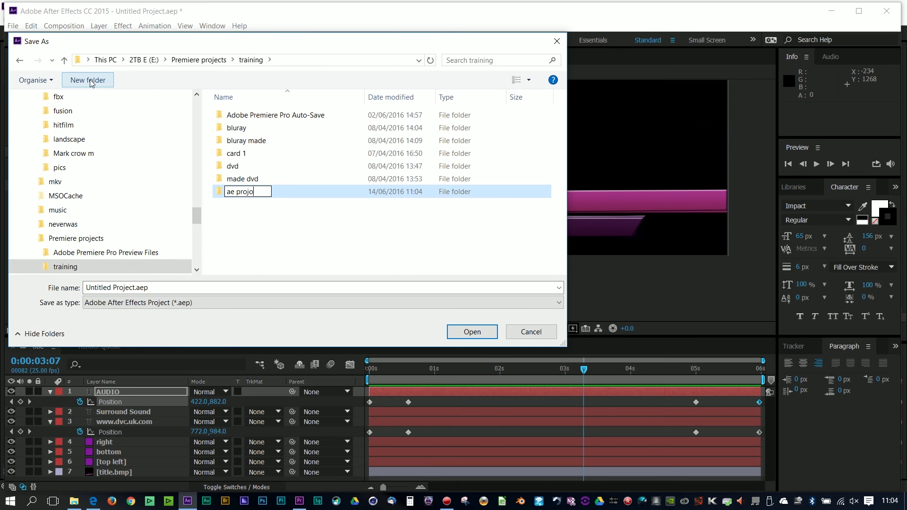
pyautogui.write('cts')
pyautogui.press('Return')
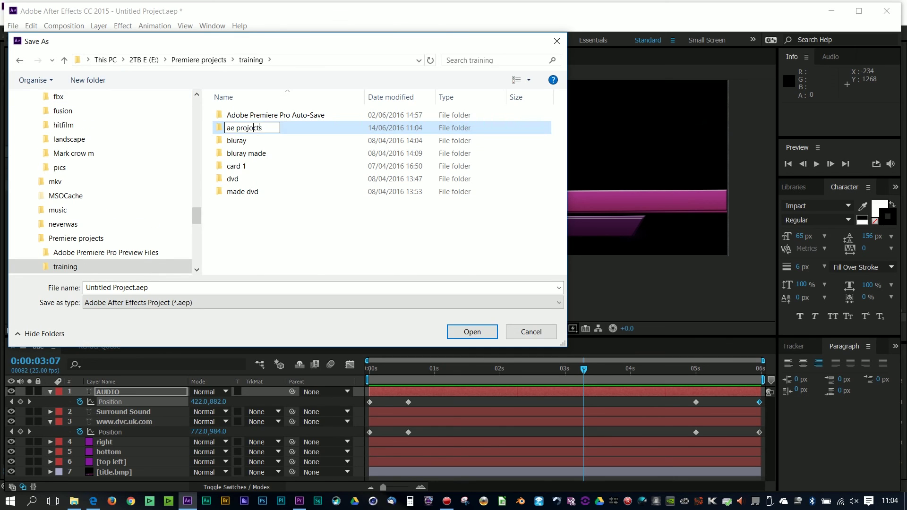
# Step: Save the project as title.aep in the "ae projects" folder
pyautogui.doubleClick(228, 131)
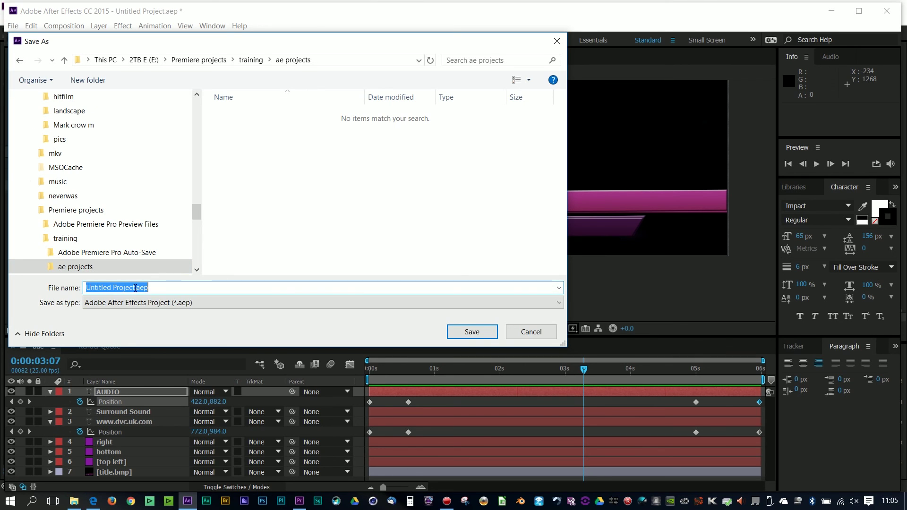
pyautogui.write('title')
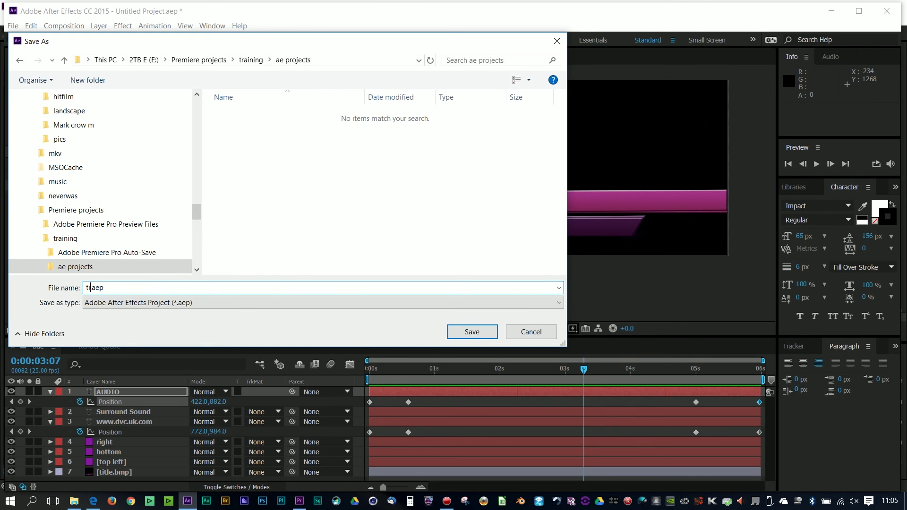
pyautogui.click(455, 329)
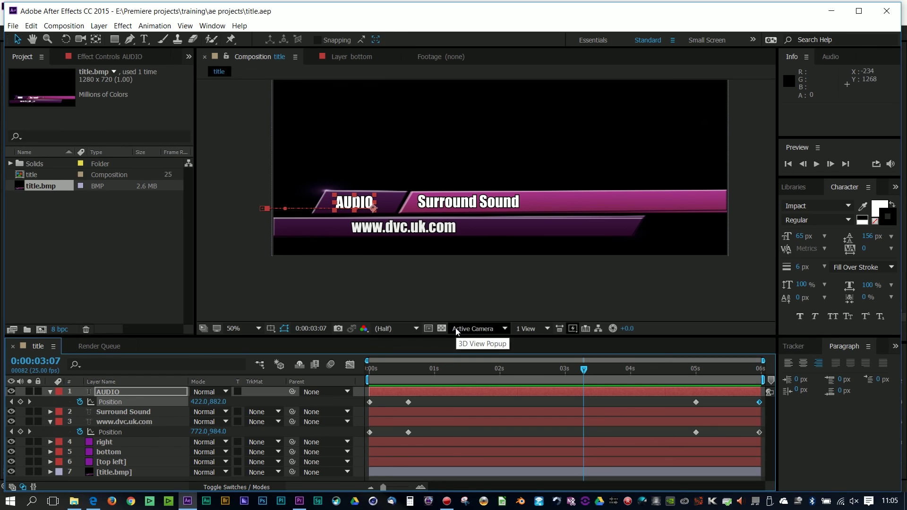
# Step: Switch to Premiere Pro and play the surround sound export sequence from its start
pyautogui.moveTo(485, 375); pyautogui.dragTo(359, 366)
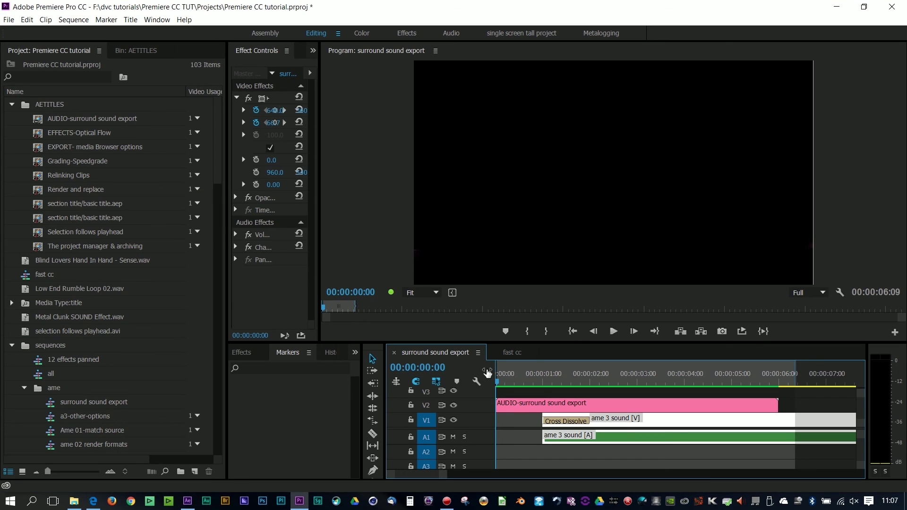
pyautogui.press('space')
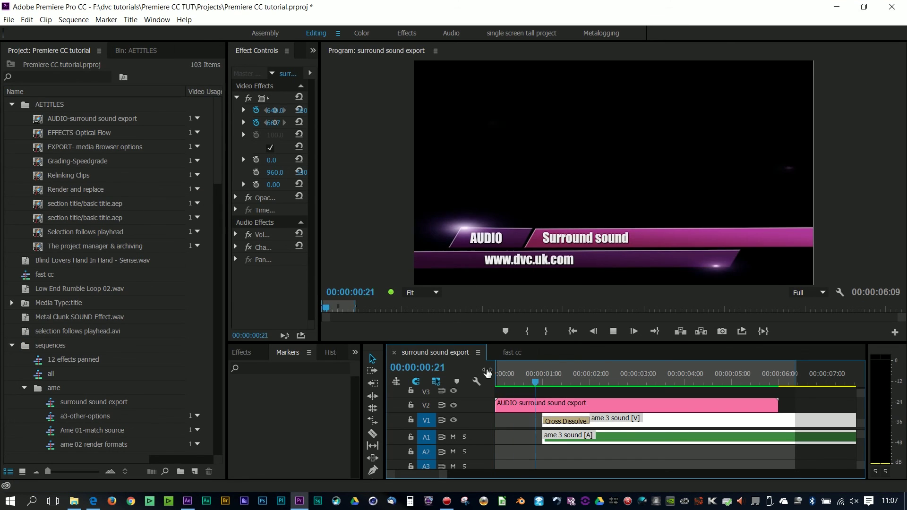